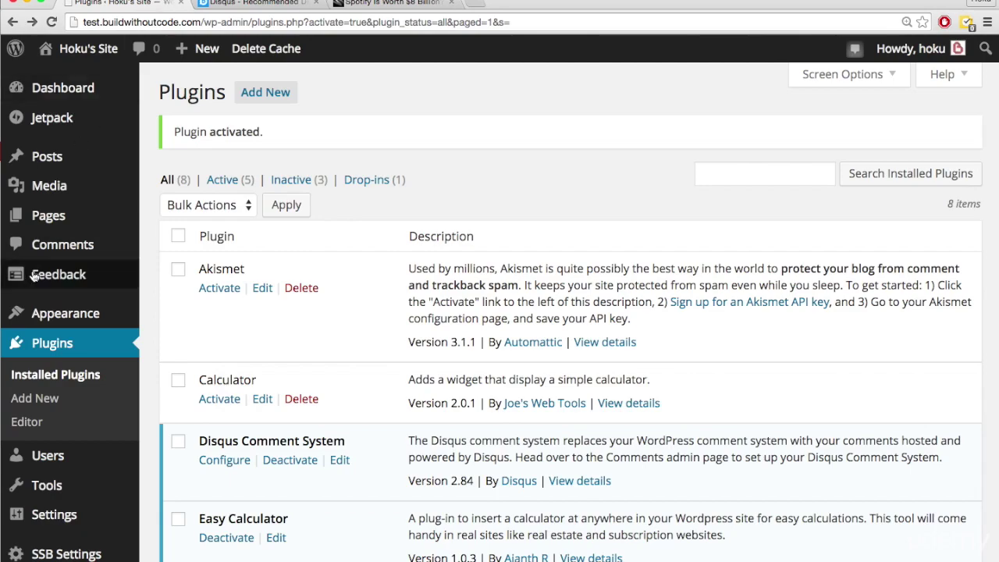
# - Switch to the Wired 'Spotify Is Worth $8 Billion' article tab showing its Disqus comments
pyautogui.click(355, 5)
pyautogui.scroll(1, 76, 224)
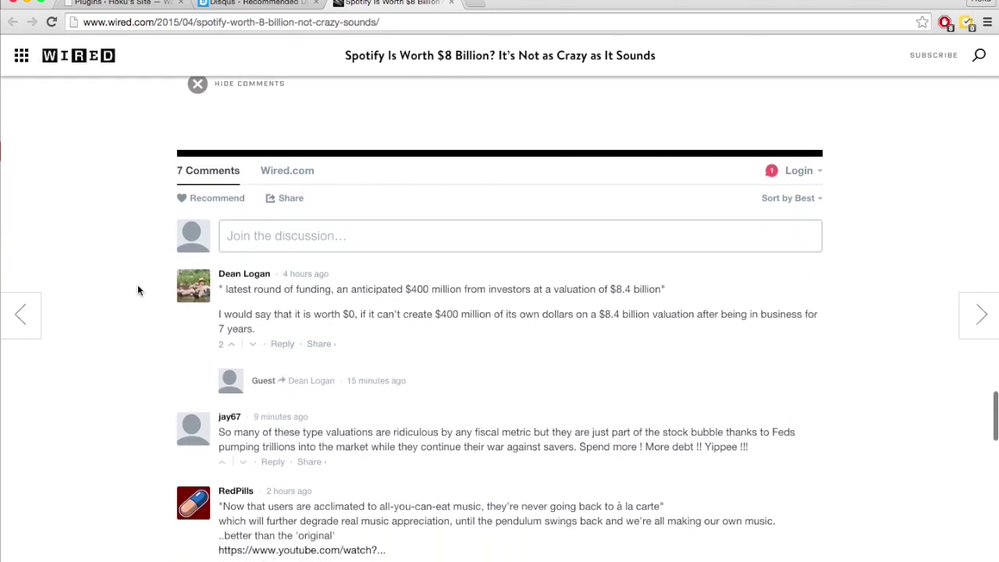
# - Scroll through the Wired article's Disqus comments and click into the 'Join the discussion' box
pyautogui.scroll(-1, 122, 282)
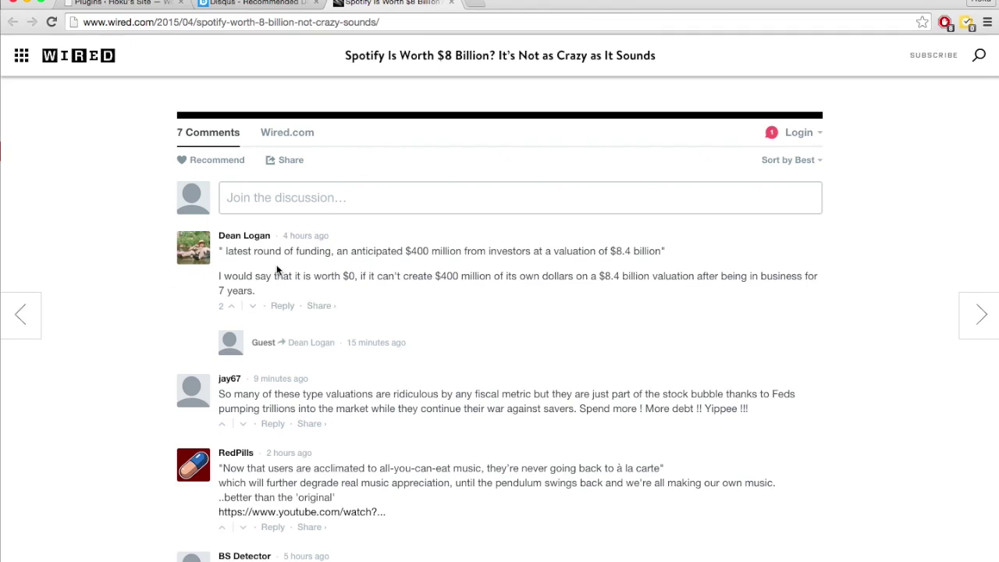
pyautogui.scroll(1, 132, 332)
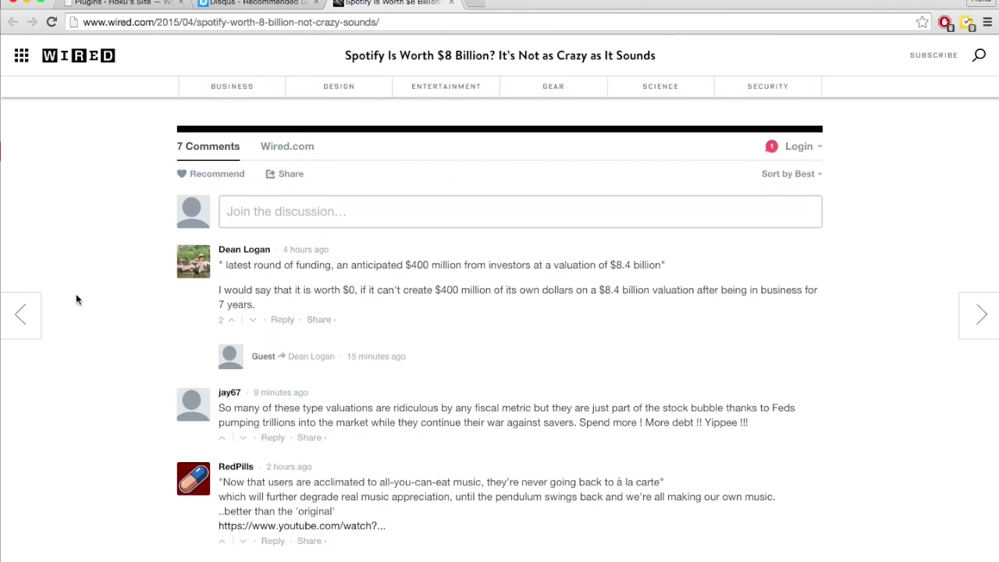
pyautogui.scroll(-1, 133, 349)
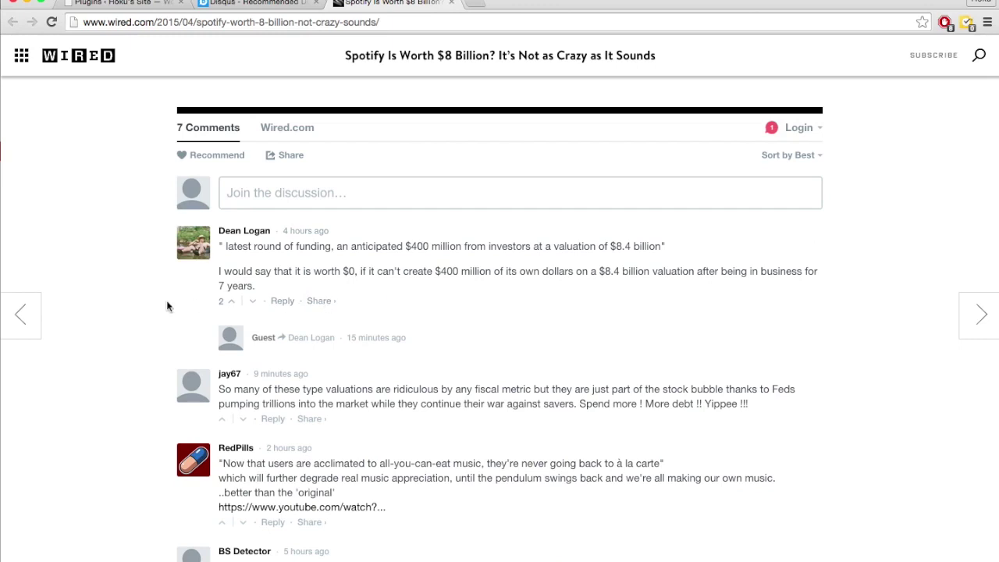
pyautogui.click(282, 188)
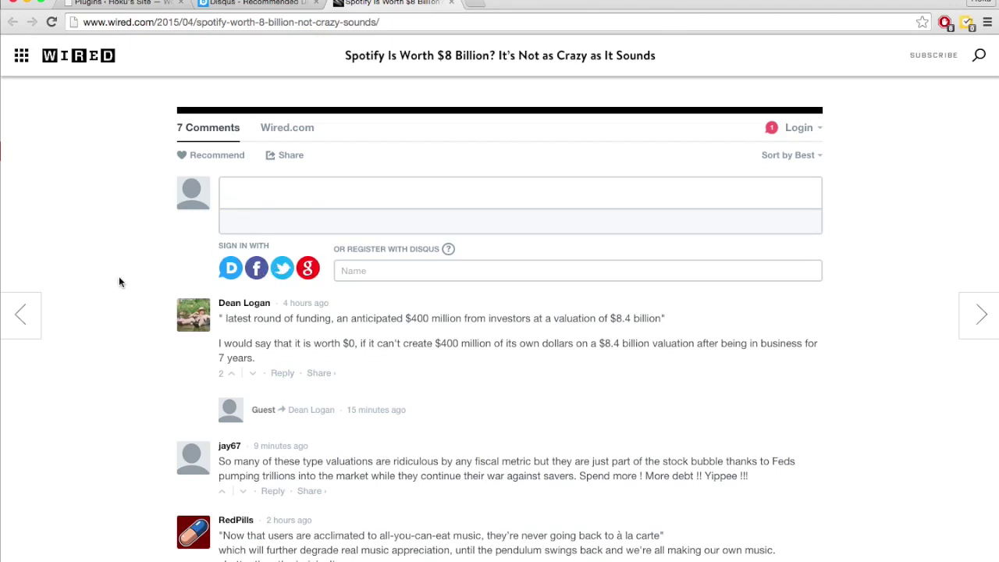
# - Look over the rest of the comment thread, then close the Wired article tab
pyautogui.scroll(-1, 119, 280)
pyautogui.scroll(1, 119, 278)
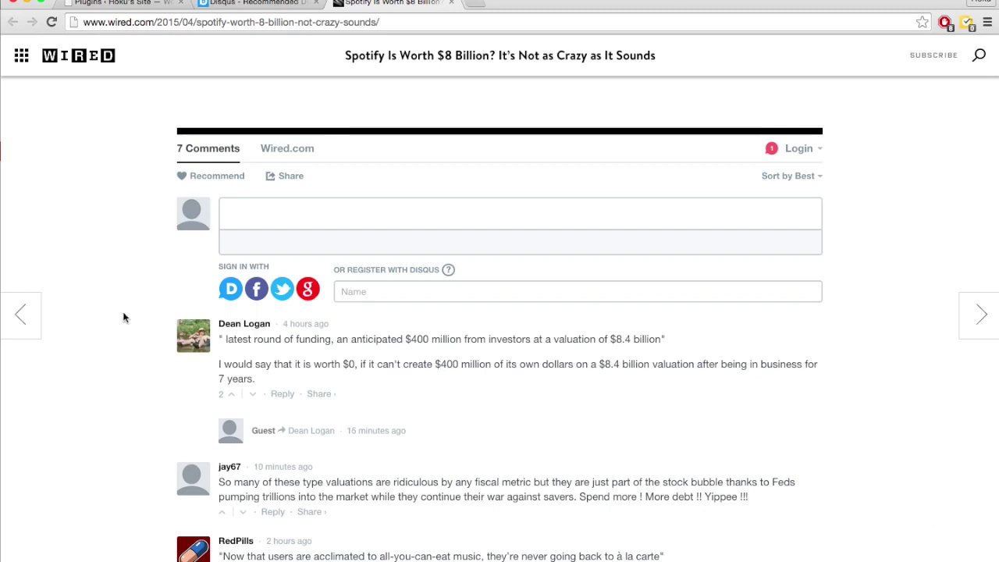
pyautogui.scroll(-1, 124, 317)
pyautogui.scroll(-2, 123, 317)
pyautogui.scroll(3, 122, 317)
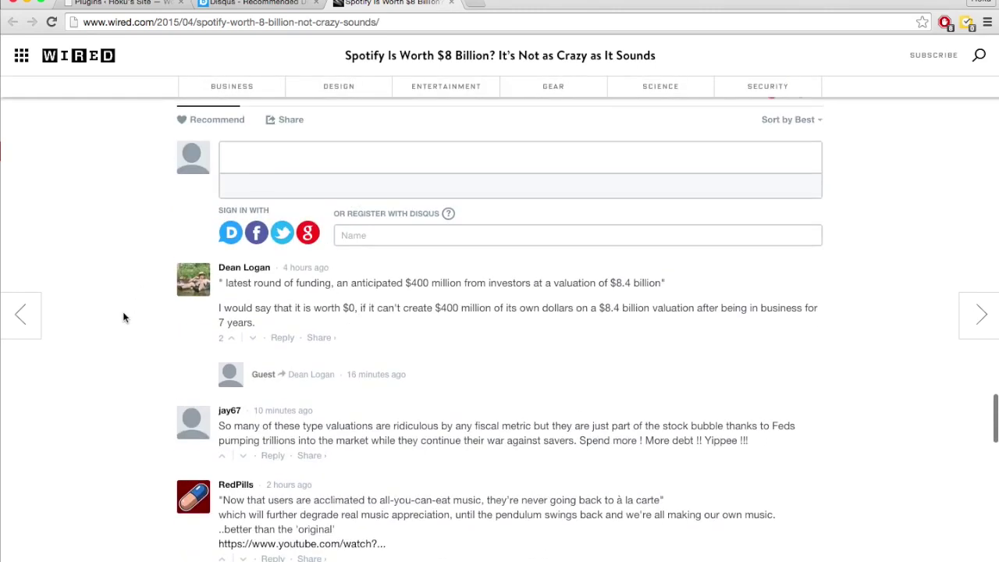
pyautogui.scroll(1, 122, 317)
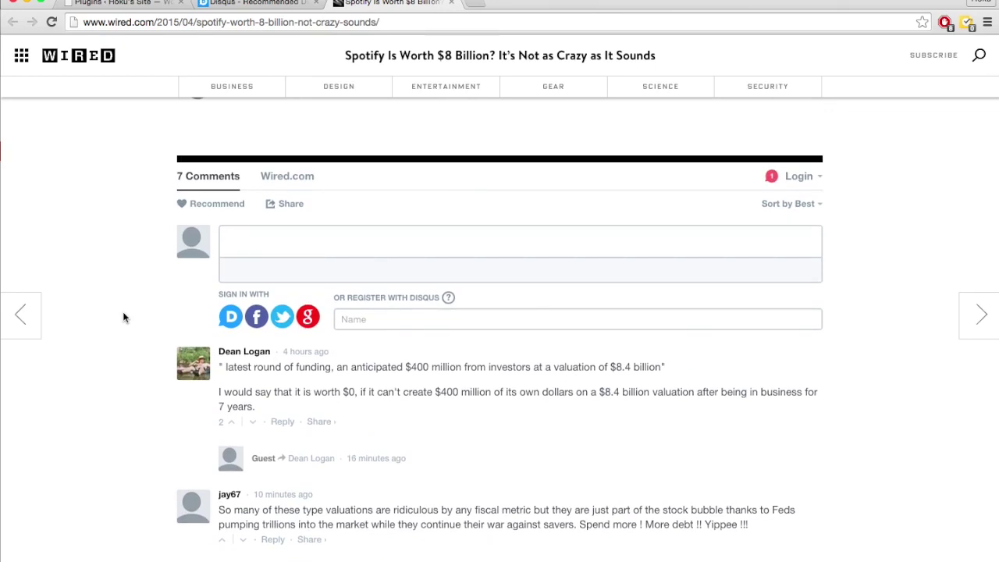
pyautogui.press('super+w')
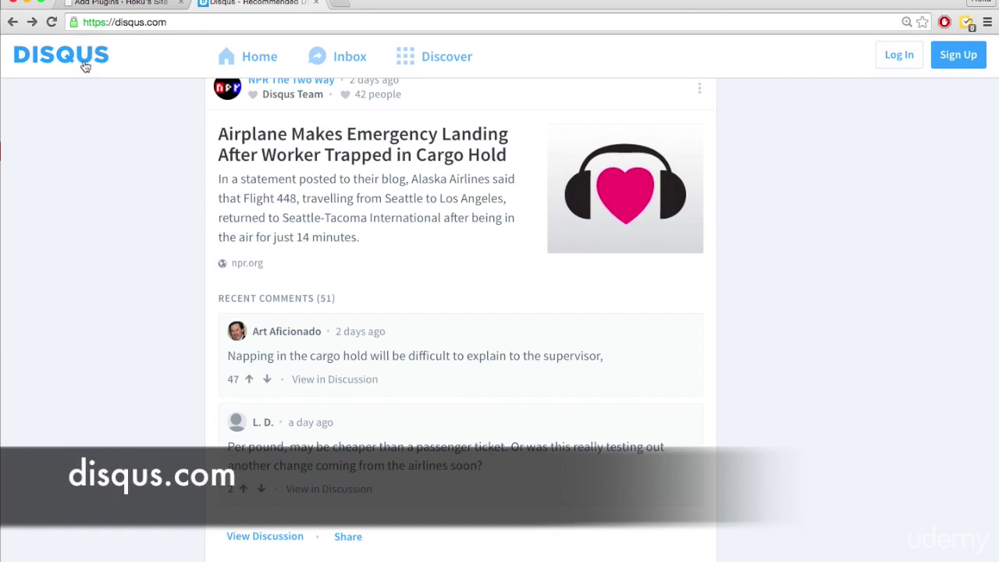
# - Open the Disqus account sign-up page from disqus.com
pyautogui.click(959, 55)
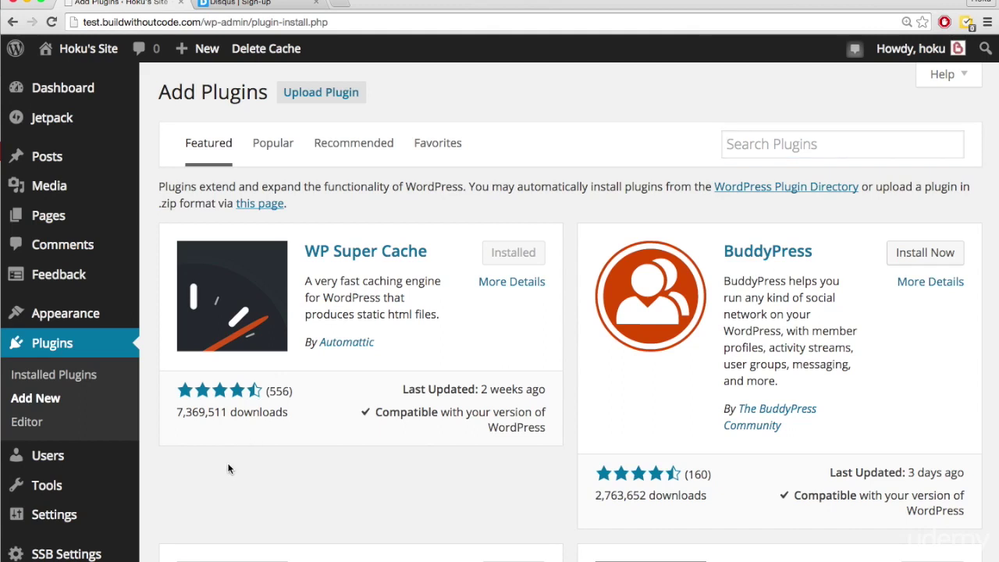
# - Search plugins for 'disqus', then install and activate Disqus Comment System 2.84
pyautogui.click(792, 148)
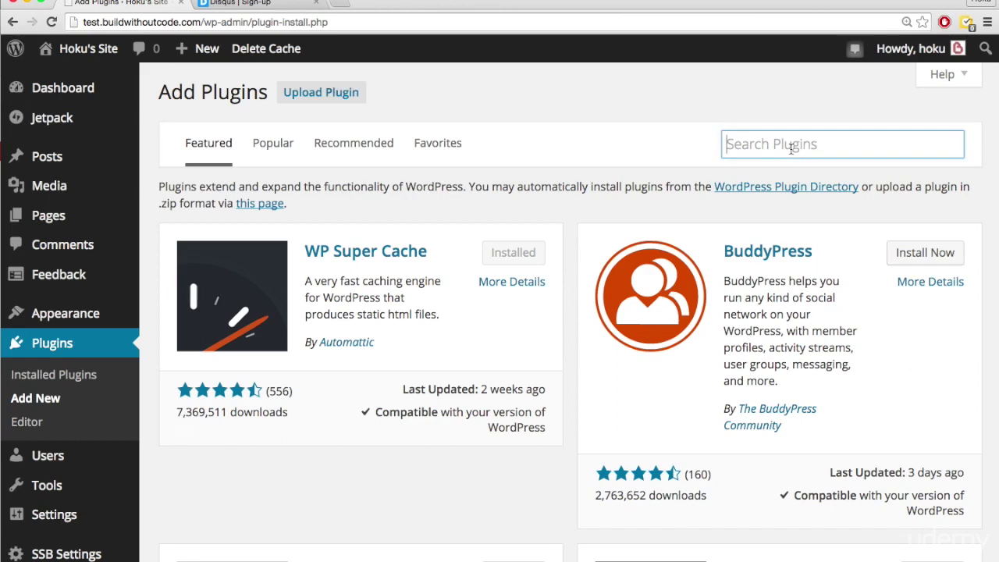
pyautogui.write('disqus')
pyautogui.press('Return')
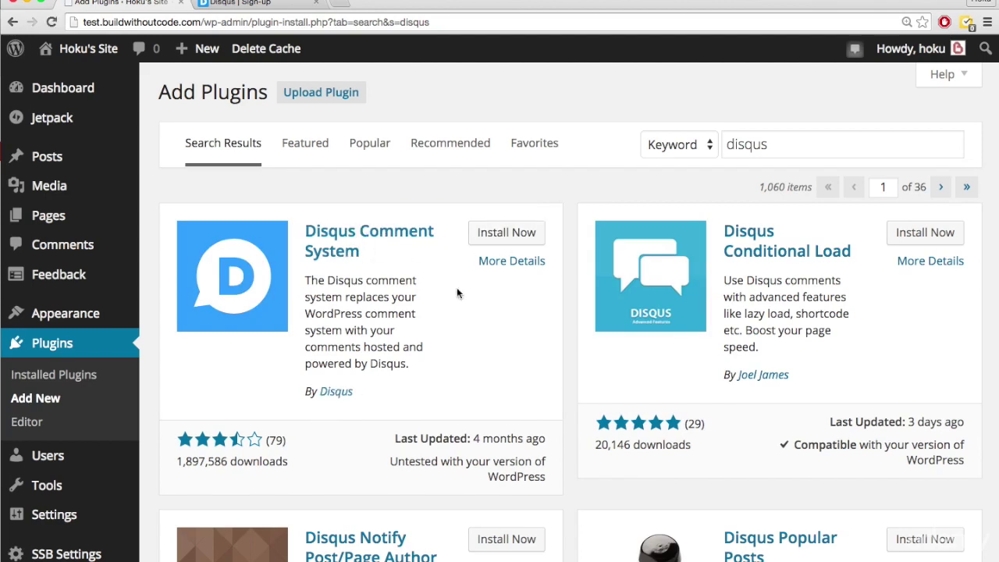
pyautogui.click(507, 231)
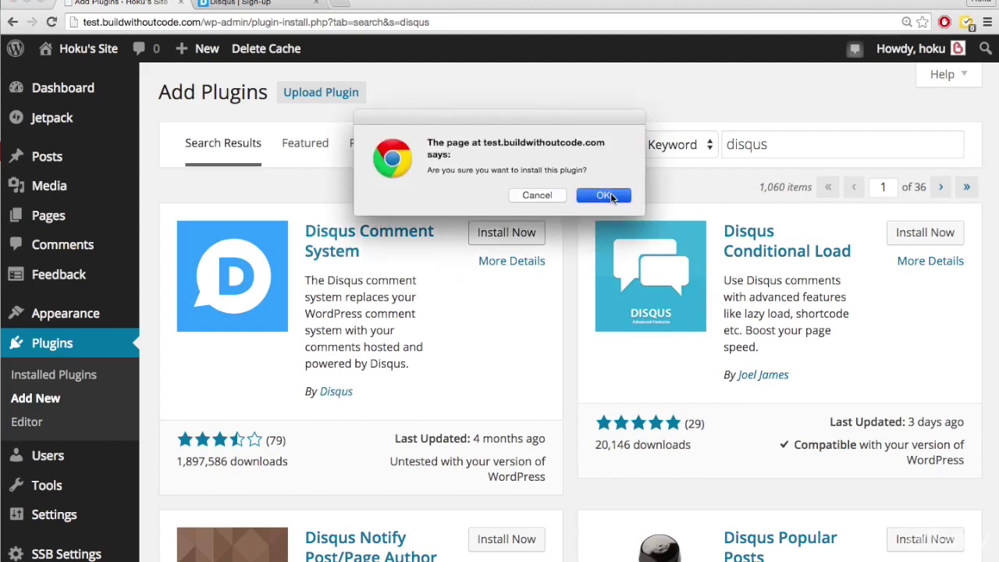
pyautogui.click(609, 194)
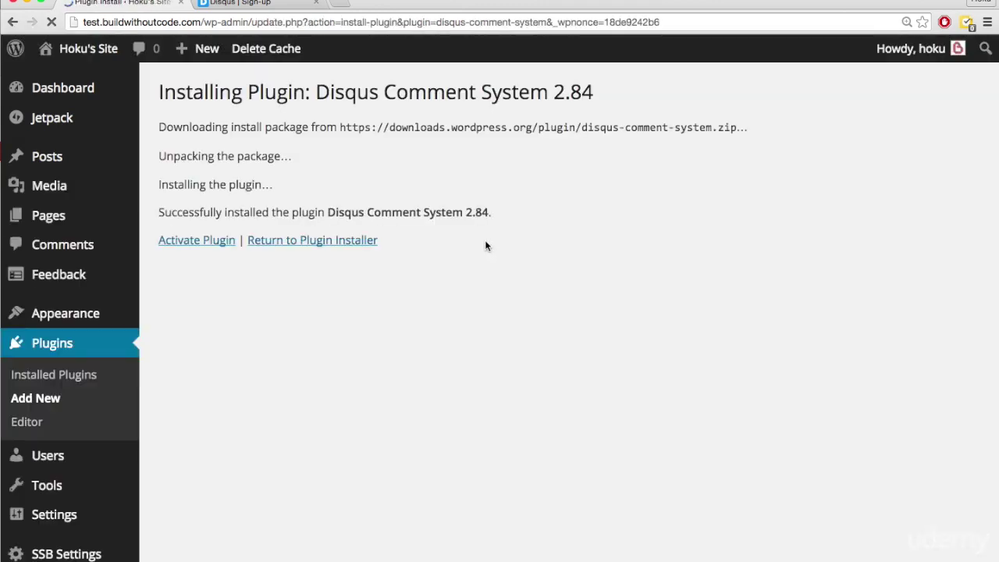
pyautogui.click(208, 240)
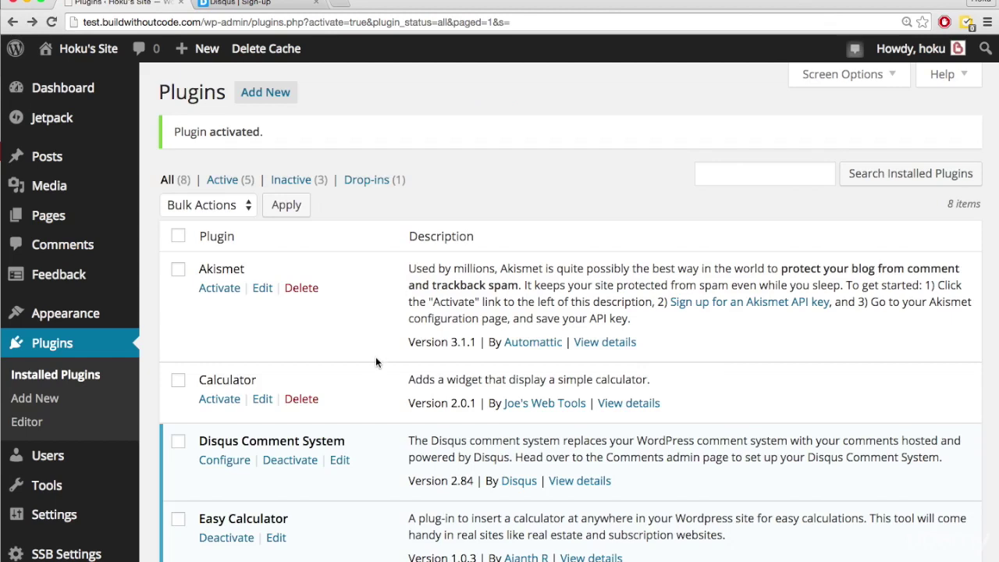
pyautogui.scroll(-1, 375, 356)
# - Open the Disqus plugin's configuration, upgrade its database, and go to the username and password login fields
pyautogui.click(232, 439)
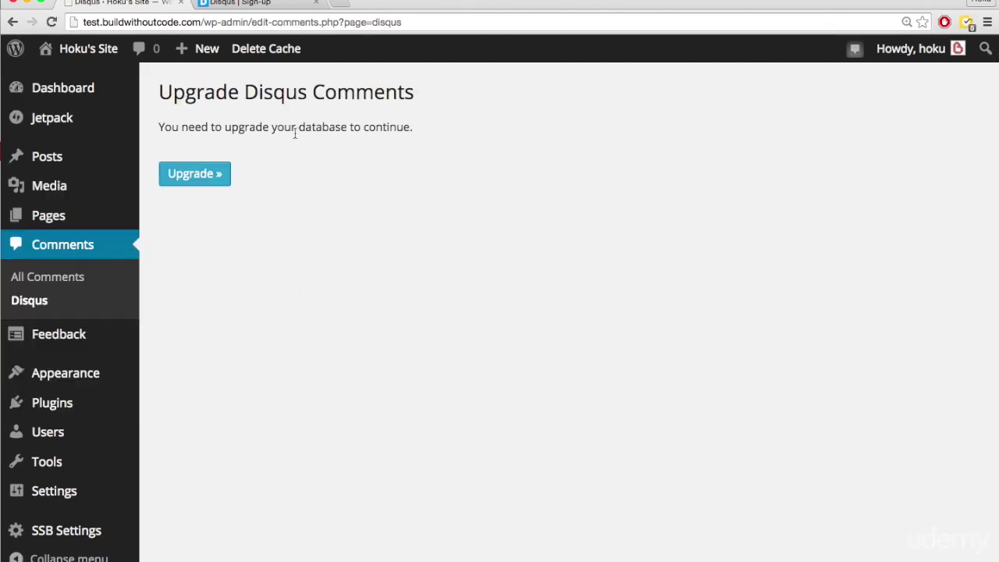
pyautogui.click(197, 176)
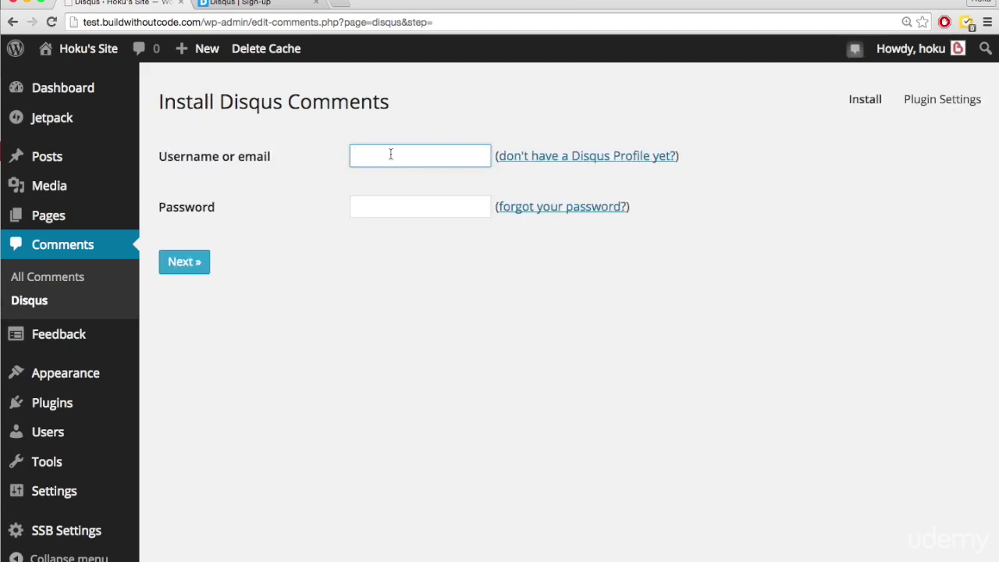
pyautogui.click(392, 205)
pyautogui.click(377, 259)
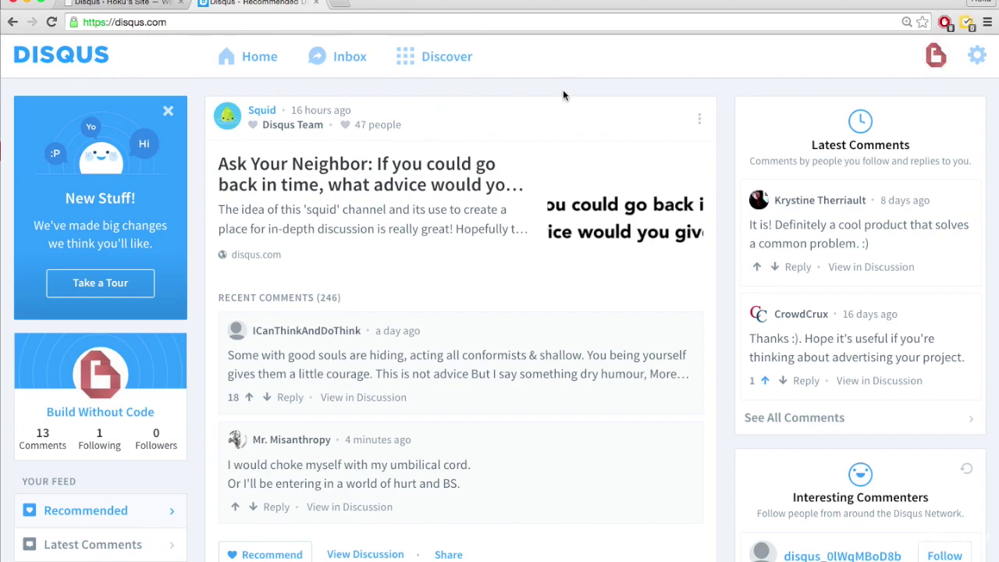
# - Start adding Disqus to a new site named 'Test Buildwithoutcode'
pyautogui.click(976, 60)
pyautogui.click(925, 197)
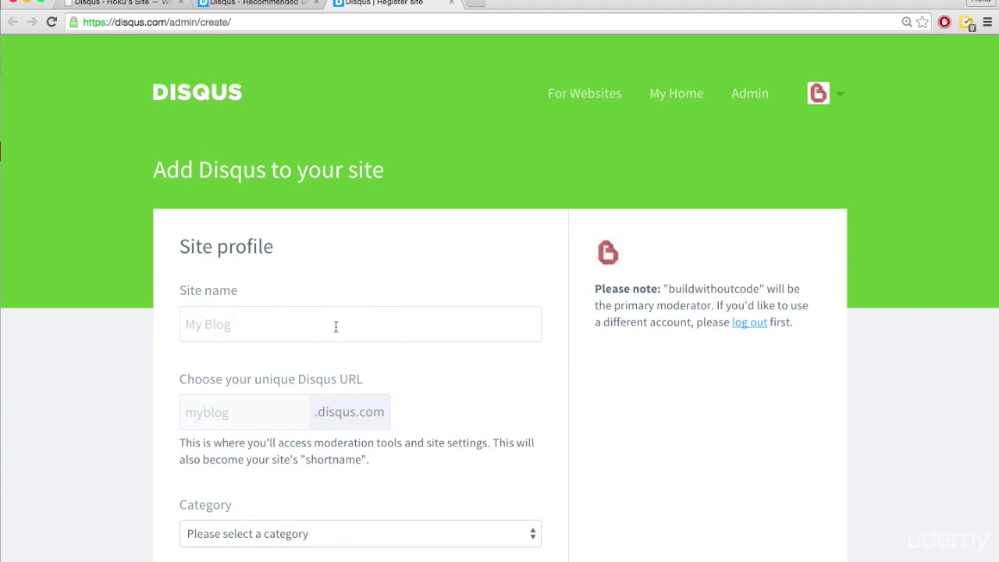
pyautogui.scroll(-2, 335, 326)
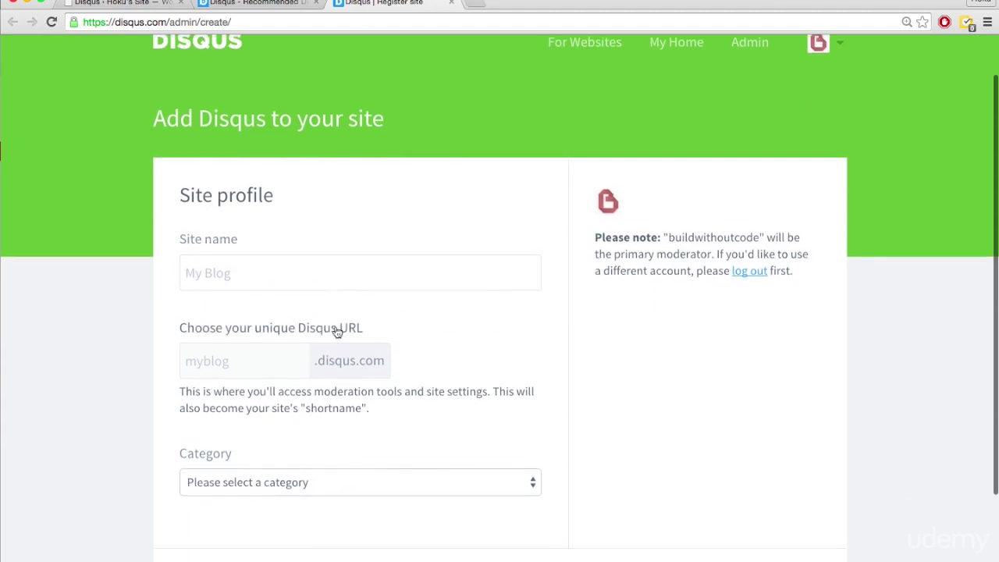
pyautogui.write('Te')
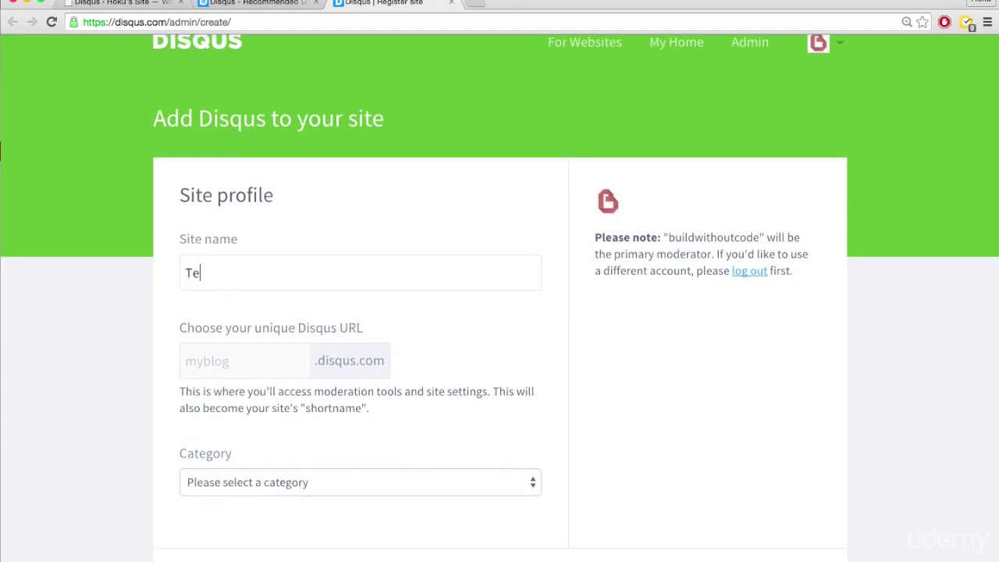
pyautogui.write('st Buildwithoutcode')
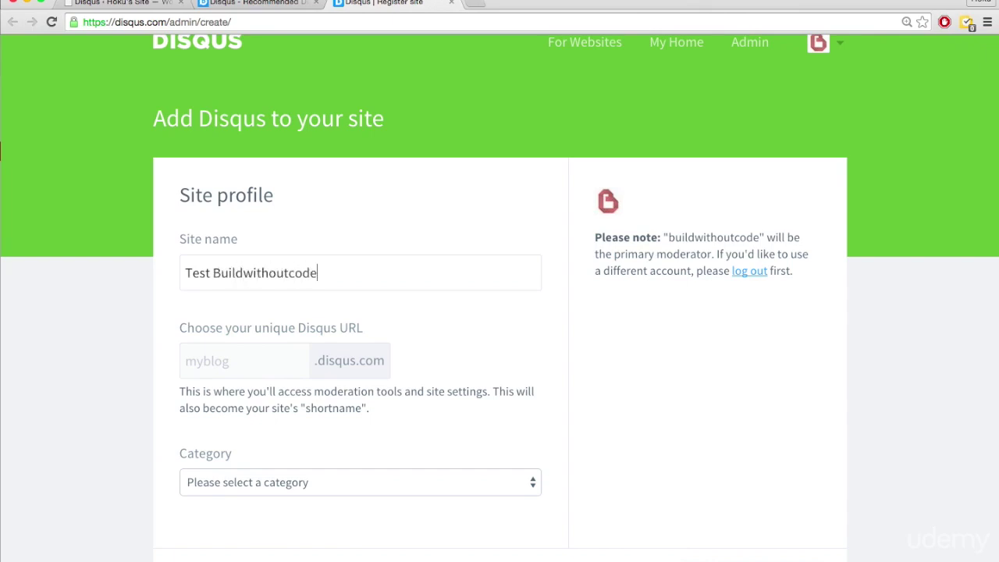
pyautogui.moveTo(327, 265); pyautogui.dragTo(180, 263)
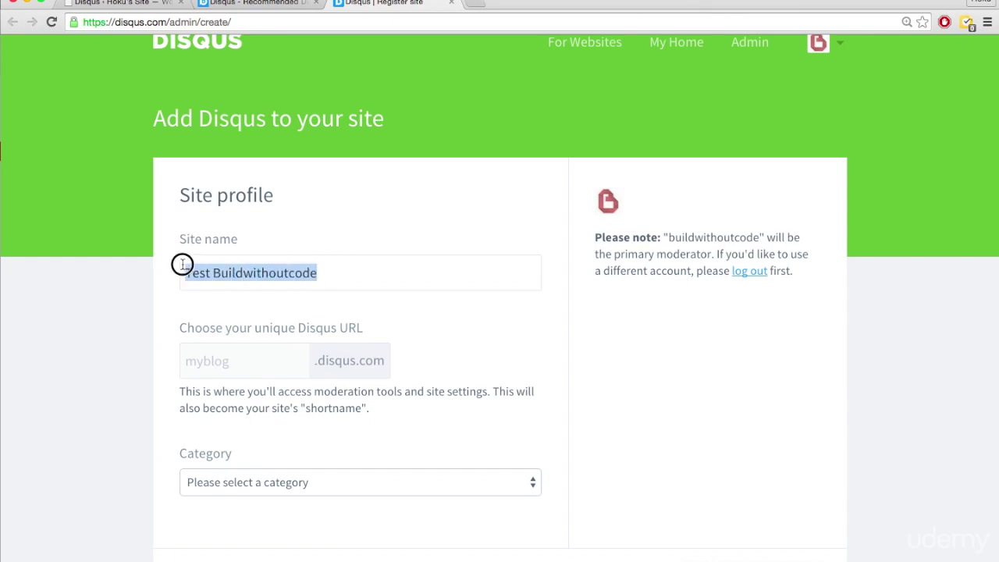
# - Generate the testbuildwithoutcode shortname, choose the Tech category, and finish registration
pyautogui.click(223, 359)
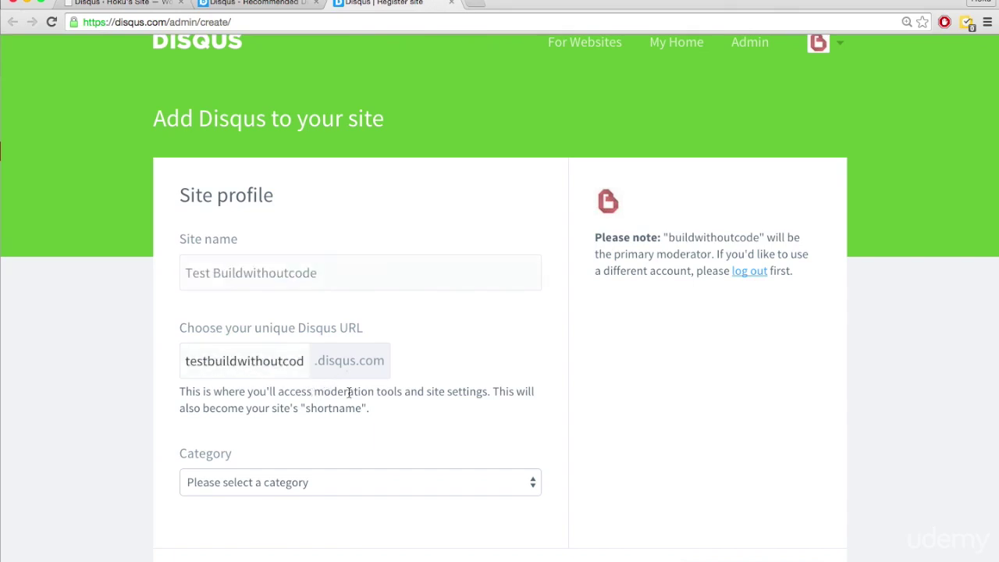
pyautogui.scroll(-3, 118, 379)
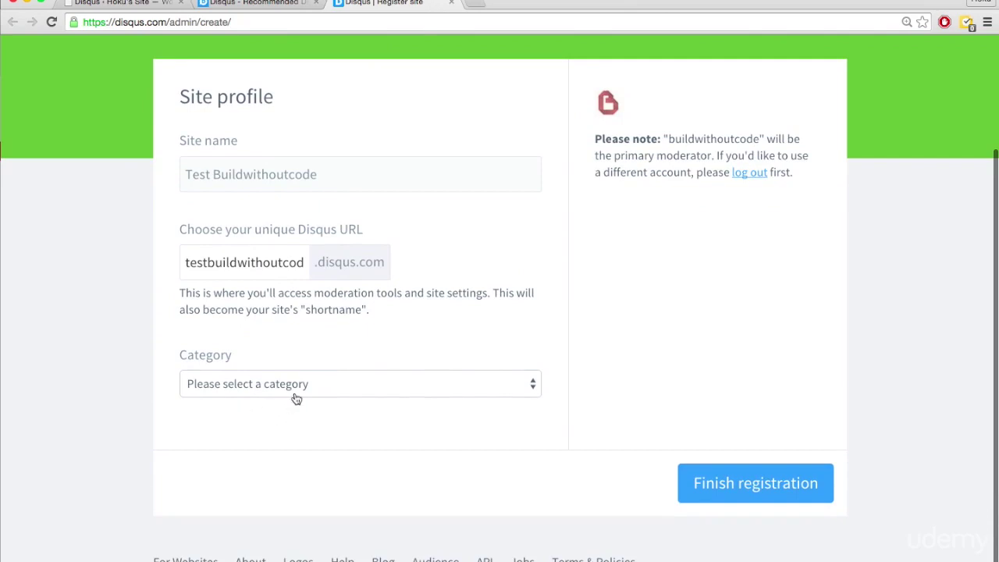
pyautogui.click(291, 387)
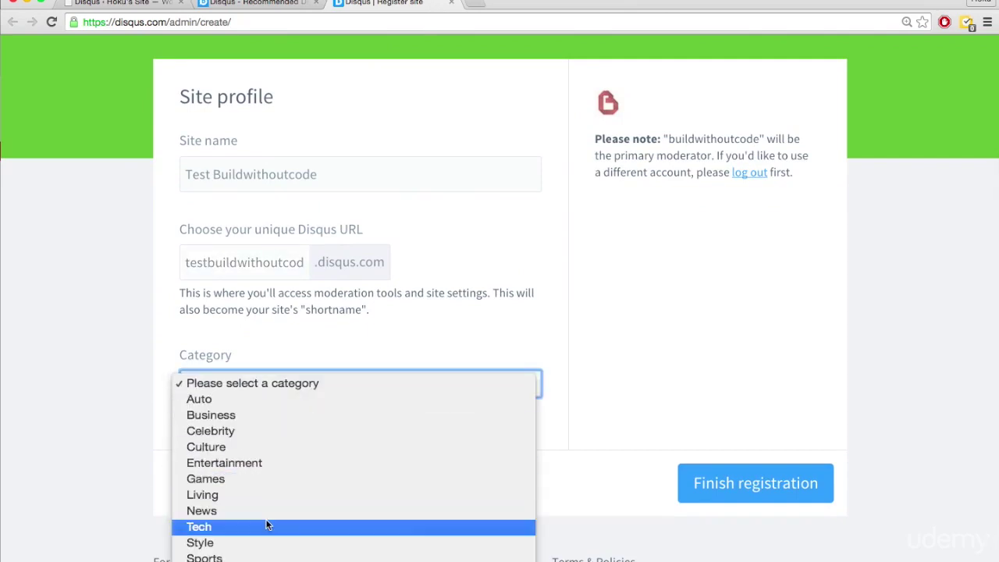
pyautogui.click(267, 527)
pyautogui.click(714, 484)
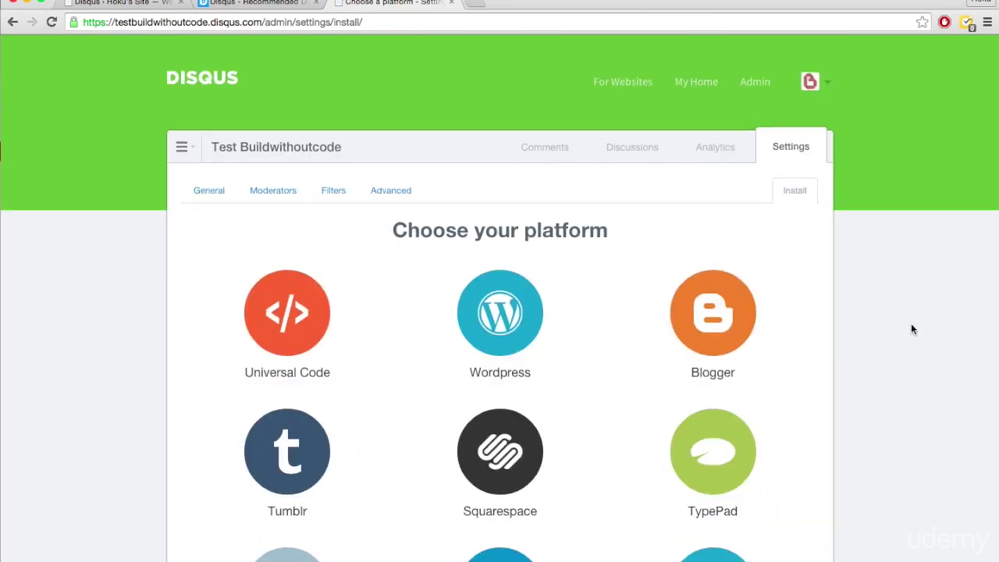
# - Open Disqus's WordPress setup instructions, then return to the WordPress Install Disqus Comments form
pyautogui.scroll(-1, 911, 327)
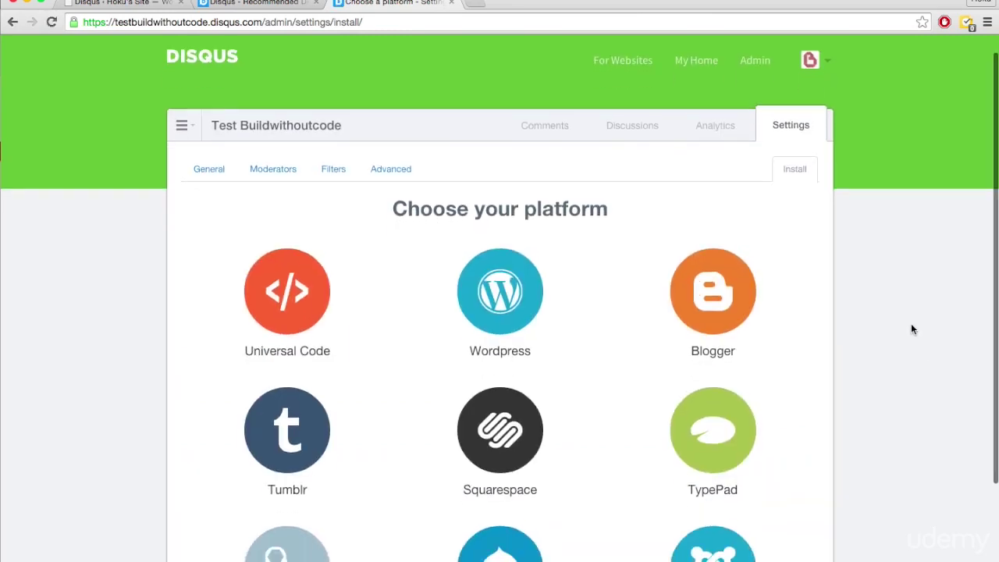
pyautogui.click(495, 299)
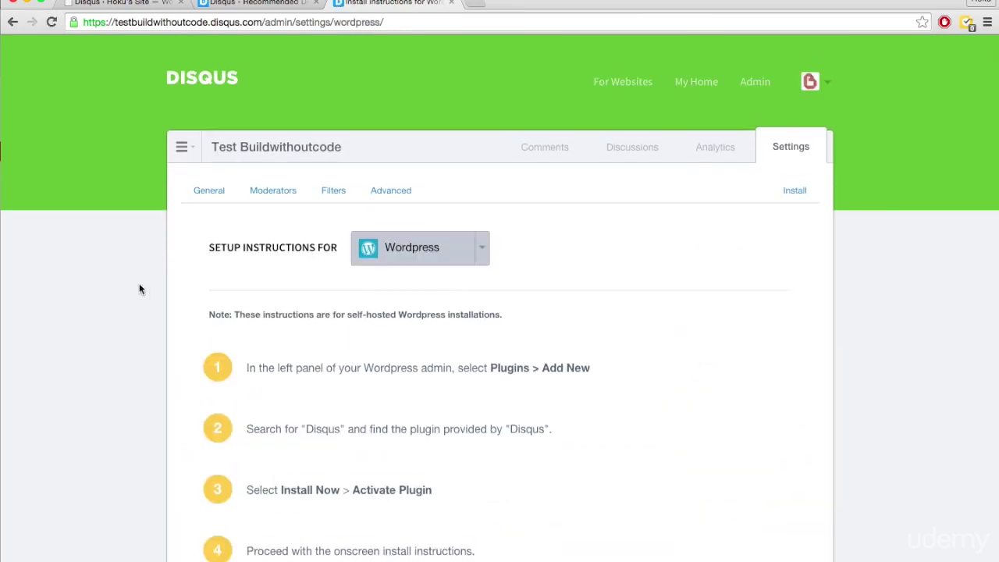
pyautogui.scroll(-3, 133, 303)
pyautogui.scroll(-2, 342, 427)
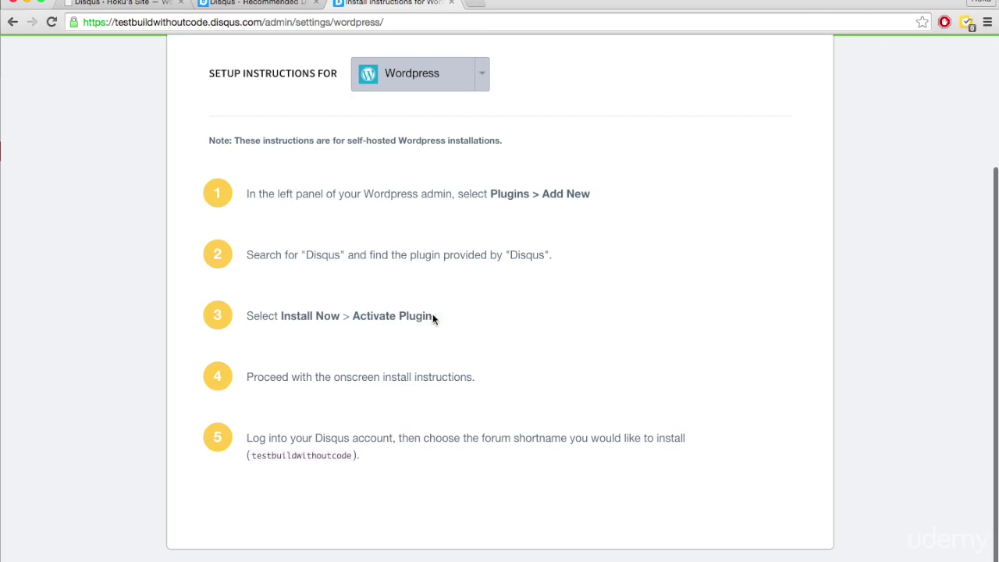
pyautogui.moveTo(329, 435); pyautogui.dragTo(402, 435)
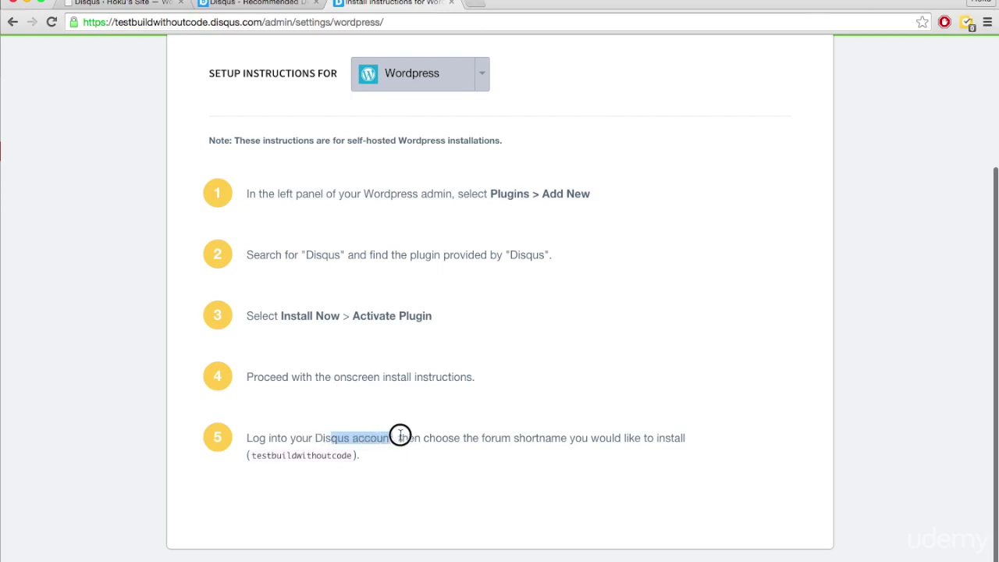
pyautogui.click(385, 437)
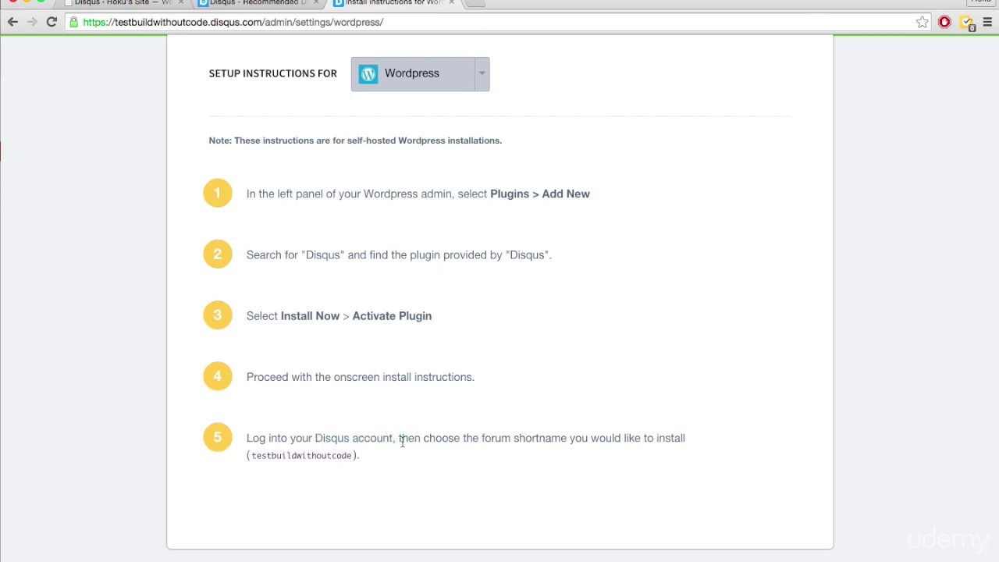
pyautogui.hotkey('ctrl', 'shift', 'Tab')
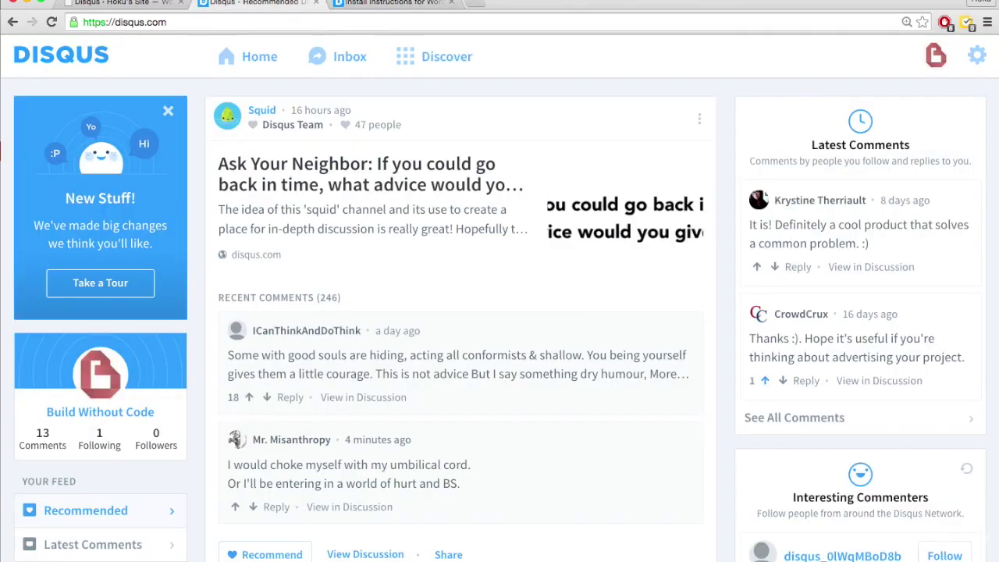
pyautogui.hotkey('ctrl', 'shift', 'Tab')
# - Log in to the Disqus installer with the Disqus account username and password
pyautogui.click(384, 160)
pyautogui.write('buildw')
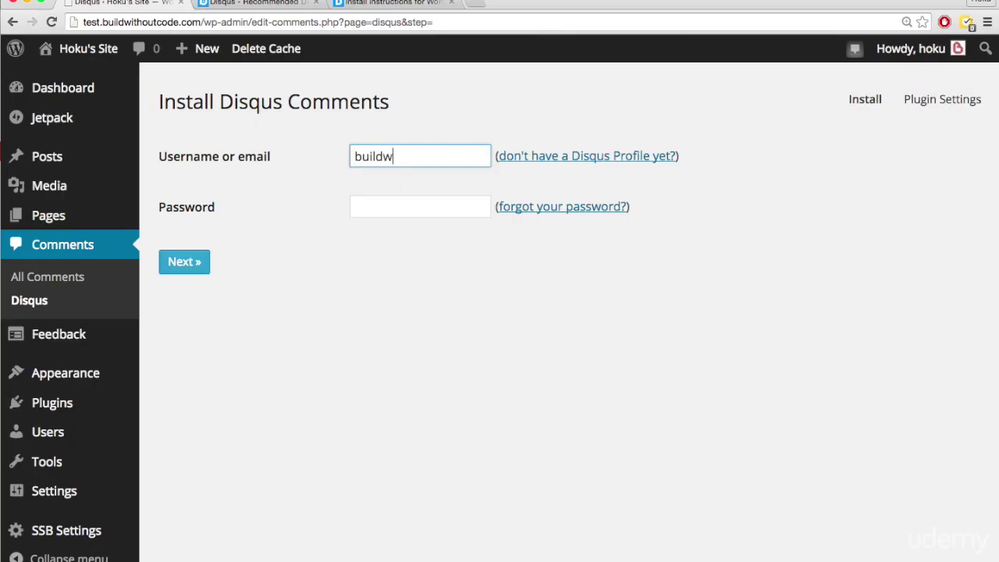
pyautogui.write('ithoutcode')
pyautogui.click(402, 4)
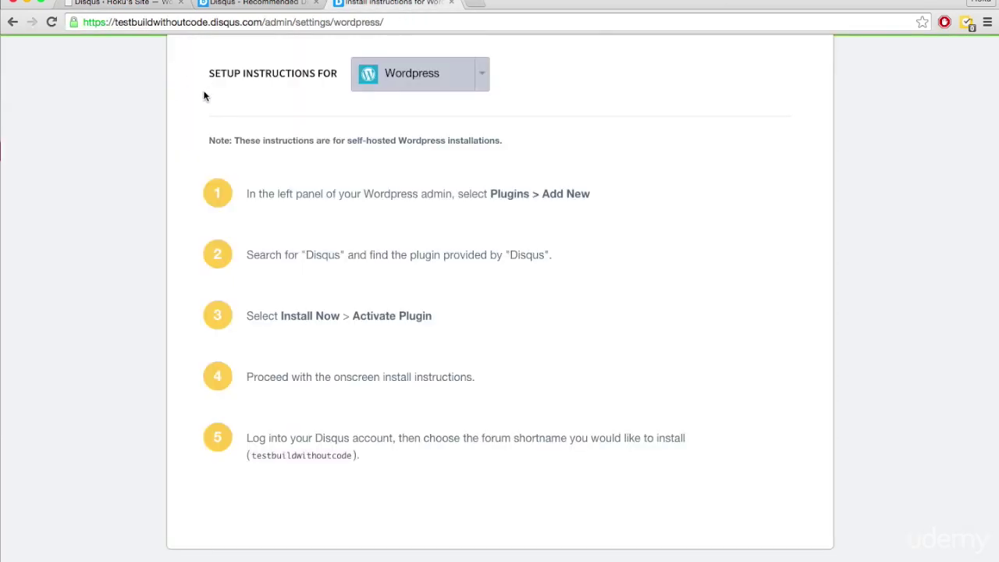
pyautogui.scroll(3, 203, 93)
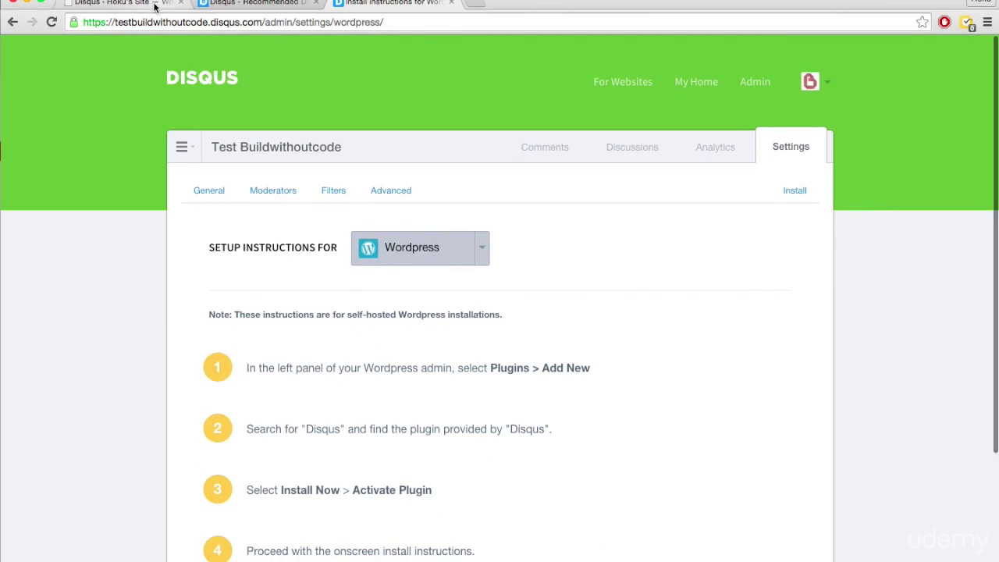
pyautogui.click(156, 4)
pyautogui.click(402, 209)
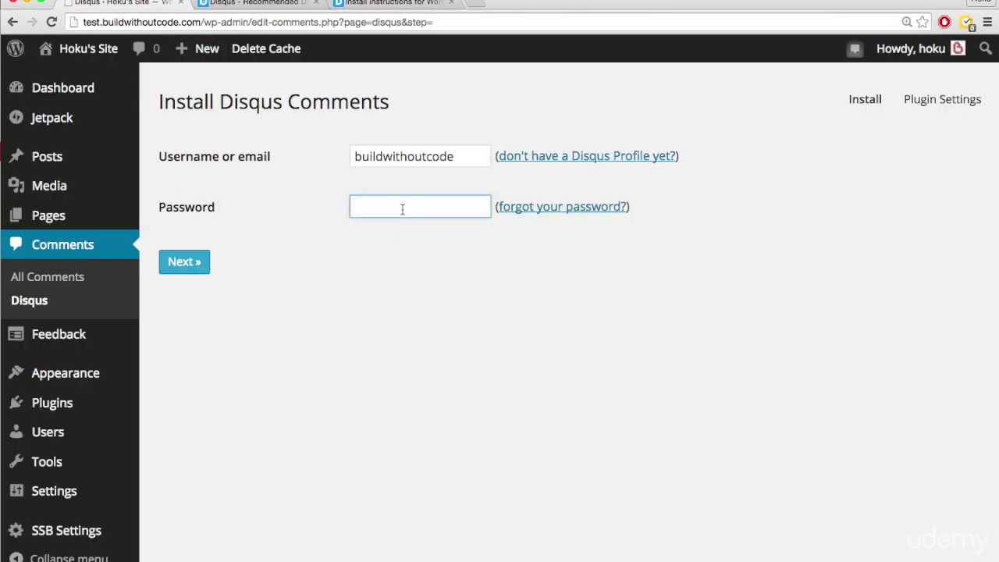
pyautogui.write('••••••••••')
pyautogui.click(187, 262)
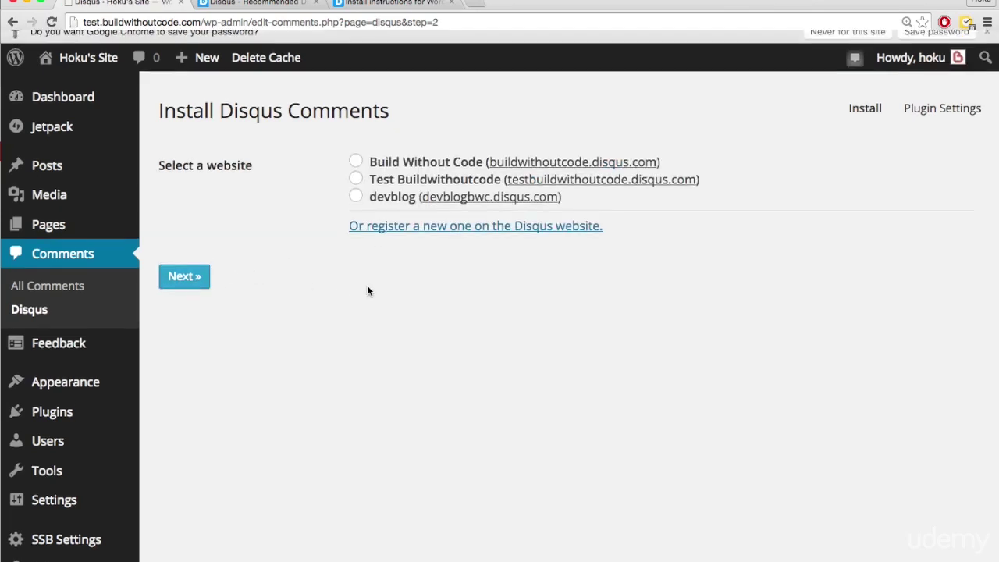
# - Select the Test Buildwithoutcode site and confirm it to finish installing Disqus
pyautogui.click(385, 5)
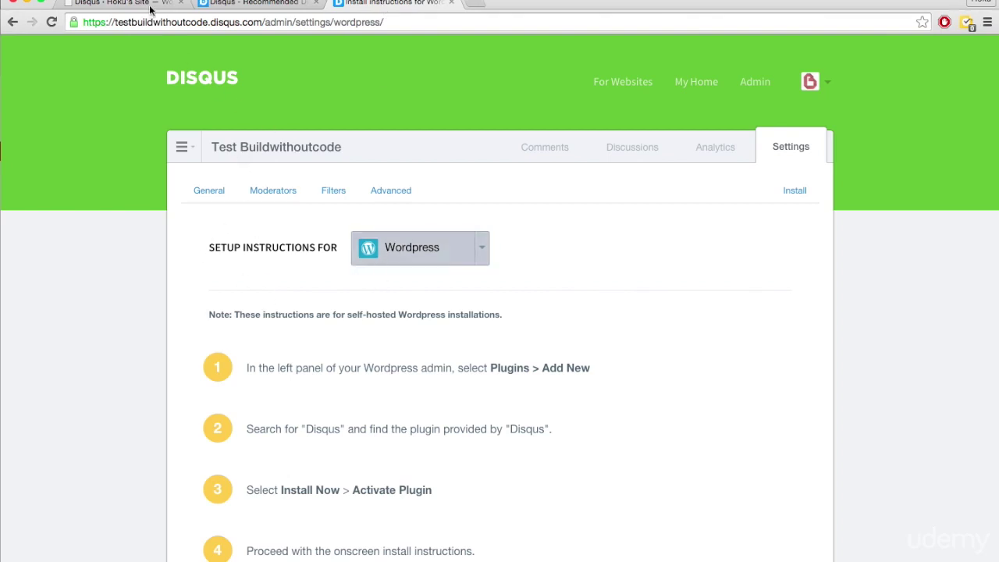
pyautogui.click(117, 4)
pyautogui.click(355, 196)
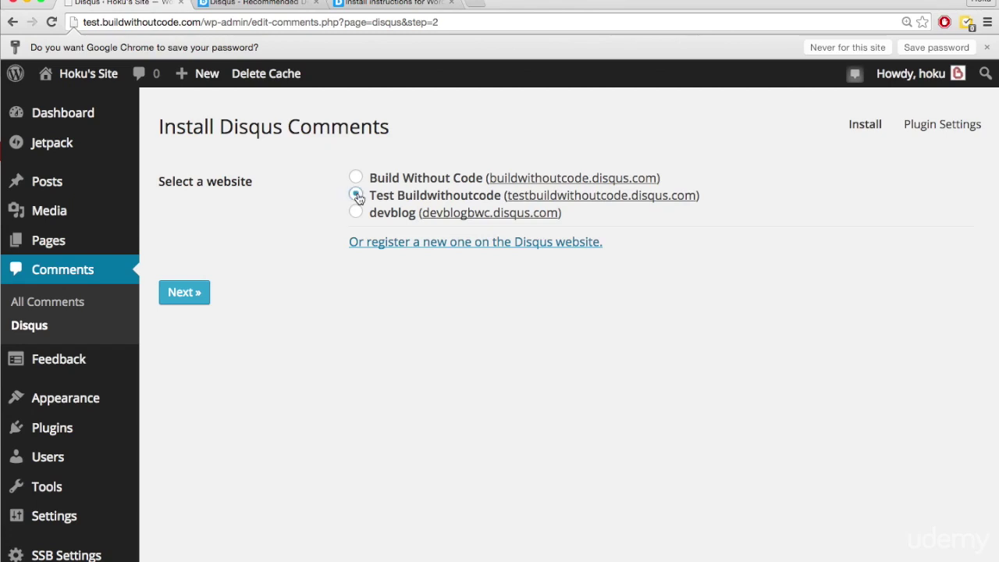
pyautogui.click(191, 292)
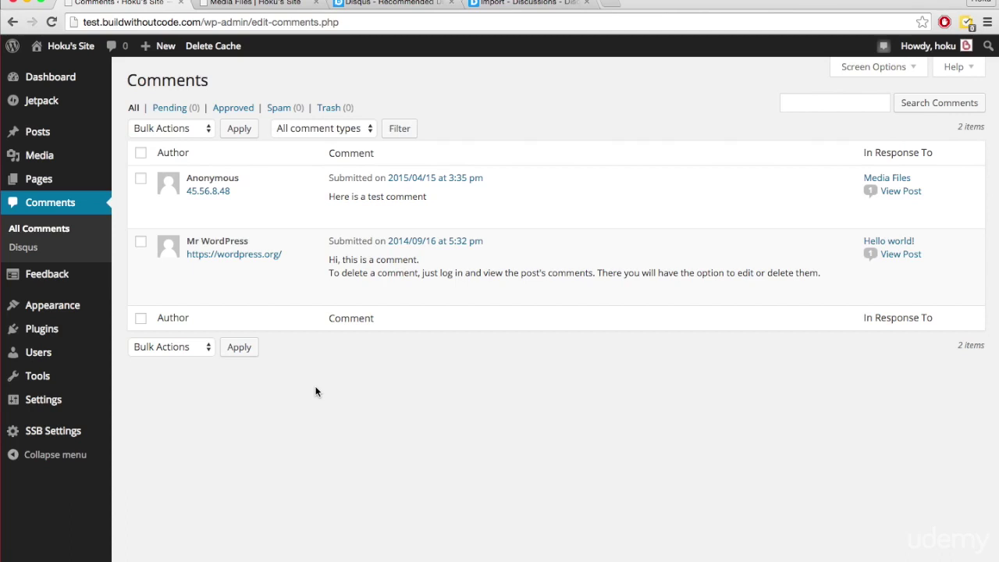
# - Switch to the Media Files post to see its Disqus comment box with 0 comments
pyautogui.hotkey('ctrl', 'Tab')
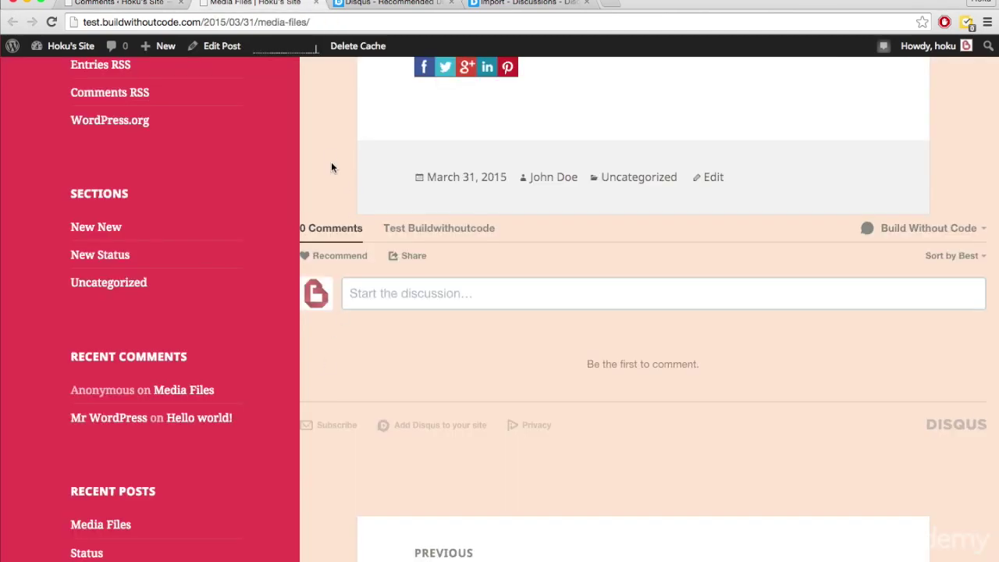
# - Scroll through the Media Files post's Disqus thread, then go back to the Comments admin list
pyautogui.scroll(1, 328, 158)
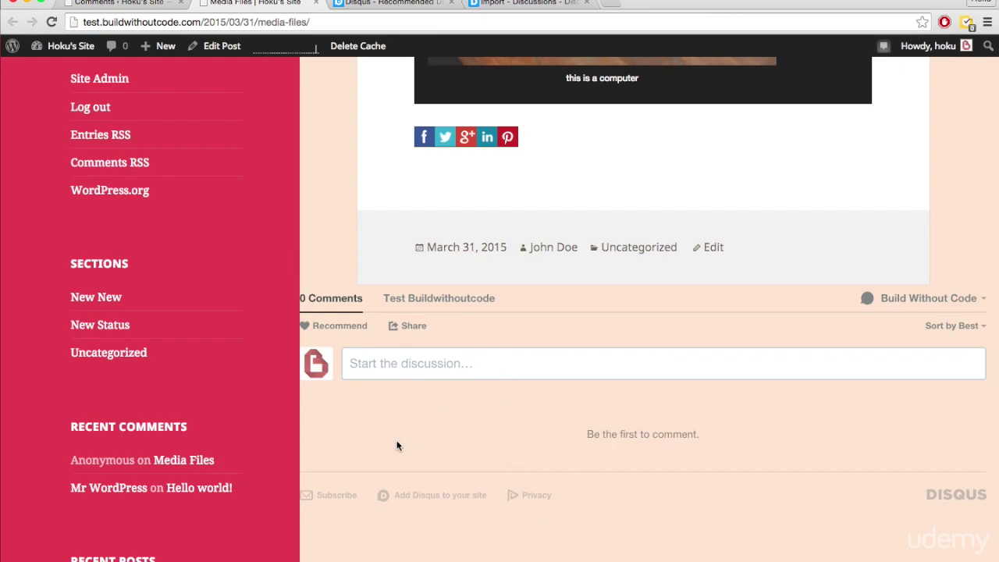
pyautogui.scroll(2, 396, 446)
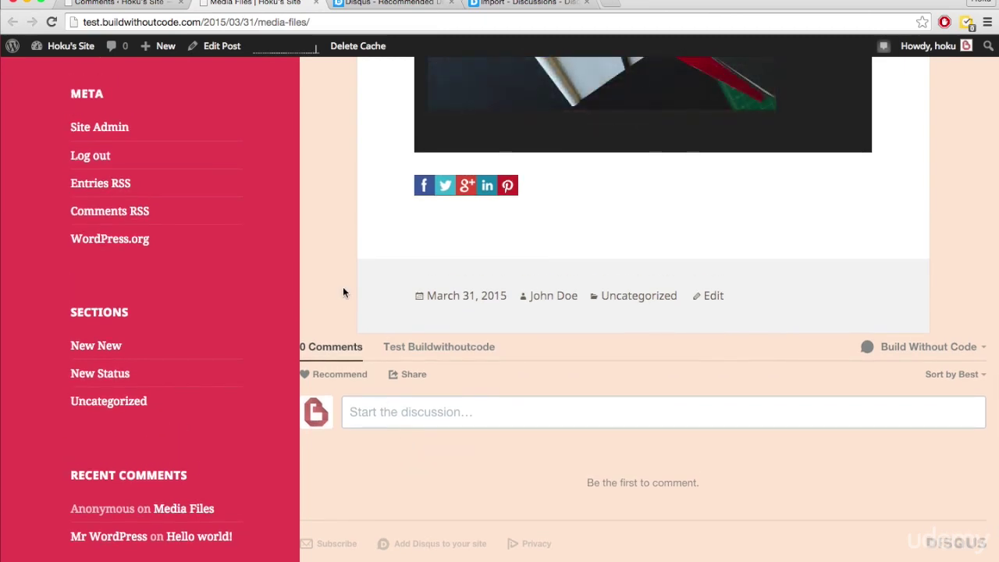
pyautogui.scroll(2, 343, 292)
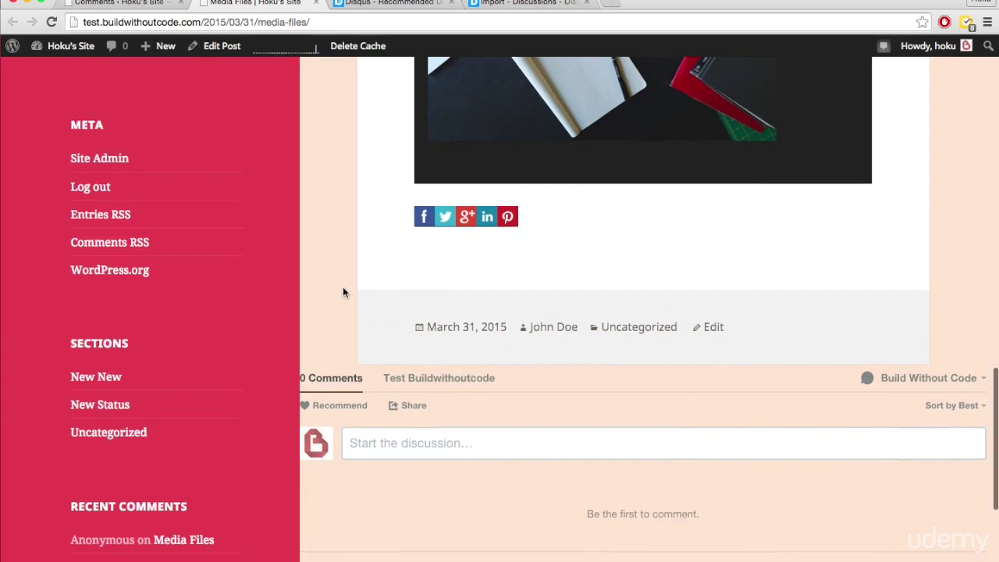
pyautogui.scroll(-1, 343, 290)
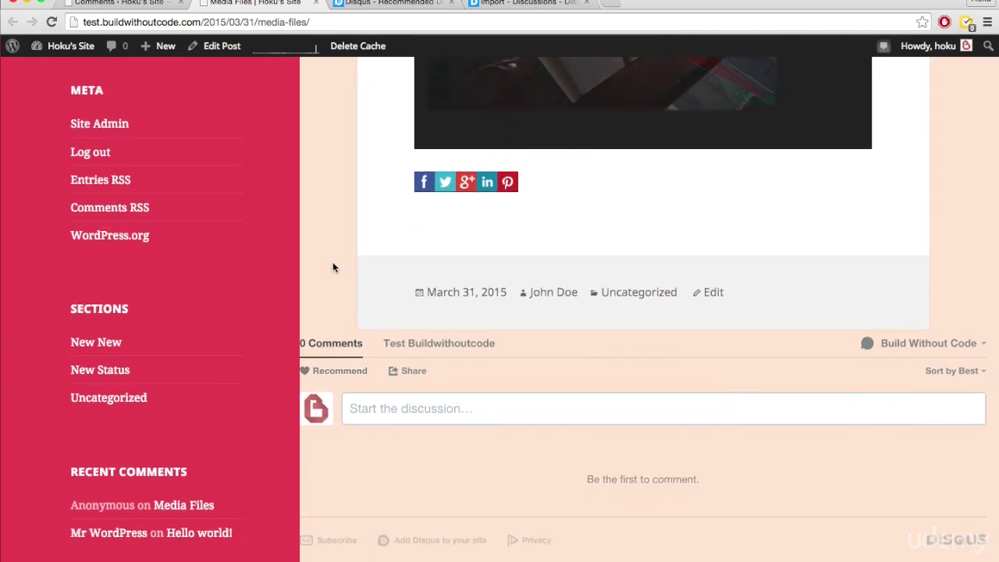
pyautogui.scroll(-1, 332, 268)
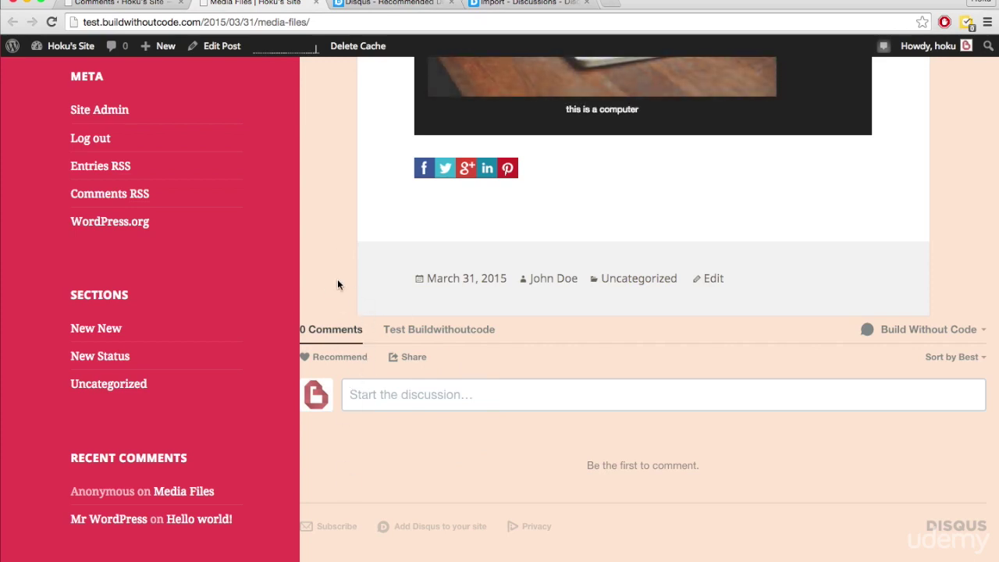
pyautogui.hotkey('ctrl', 'shift', 'Tab')
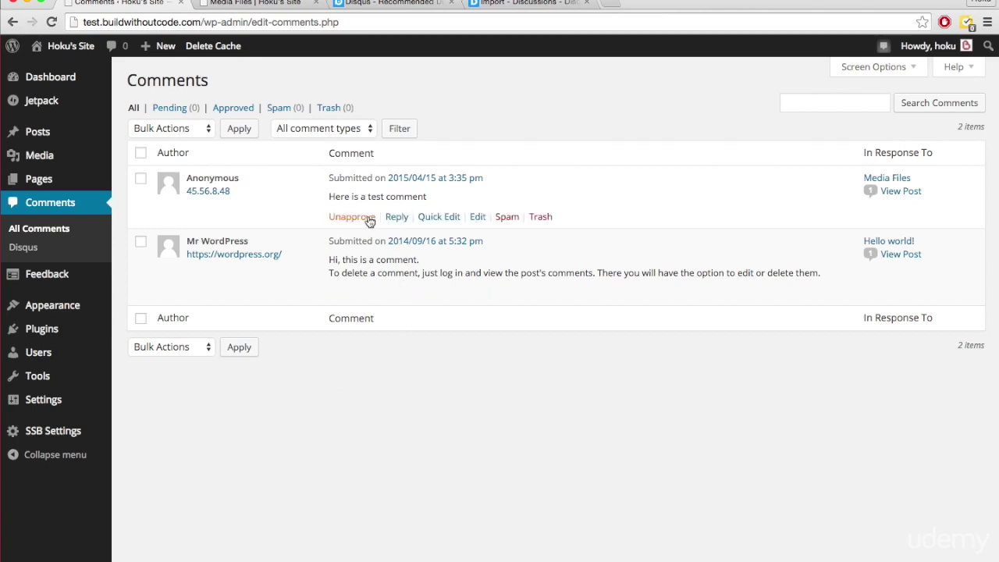
pyautogui.moveTo(422, 207)
pyautogui.hotkey('ctrl', 'Tab')
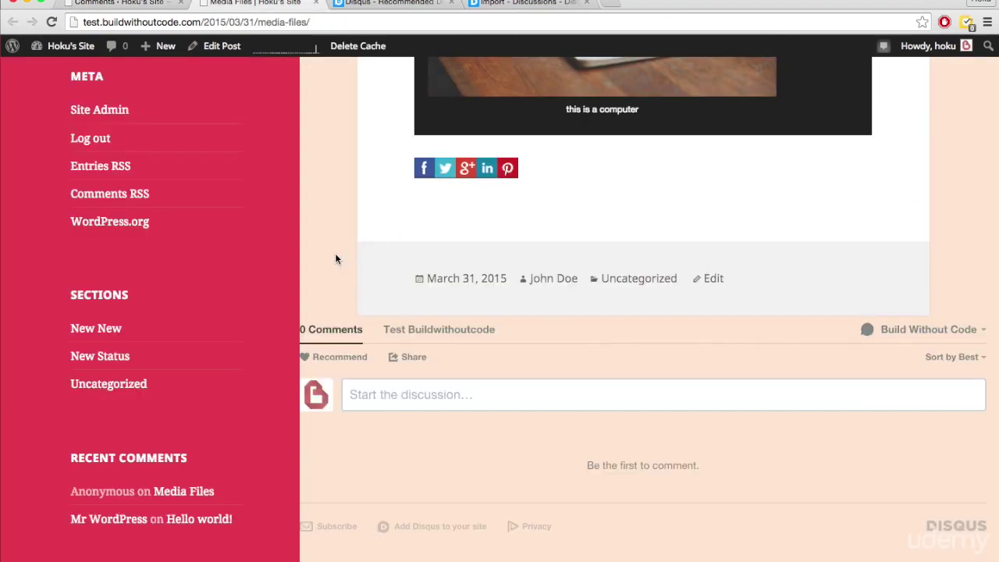
pyautogui.scroll(-5, 335, 259)
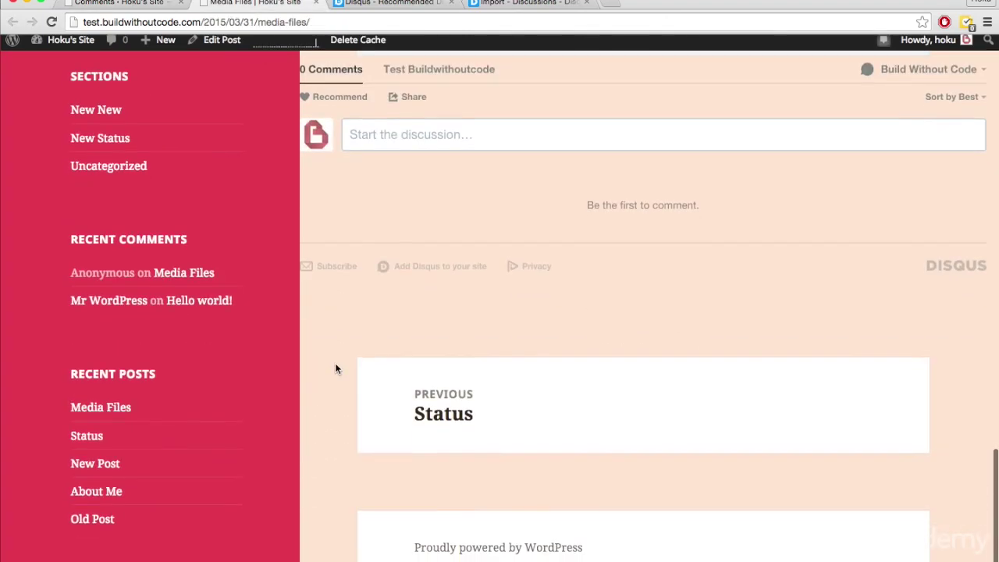
pyautogui.scroll(5, 336, 368)
pyautogui.scroll(-1, 379, 379)
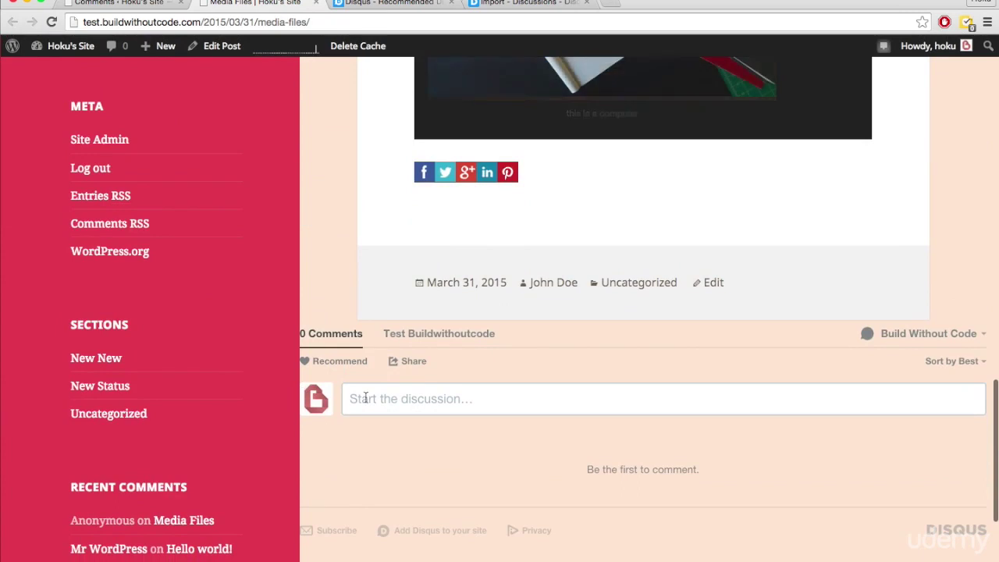
pyautogui.hotkey('ctrl', 'shift', 'Tab')
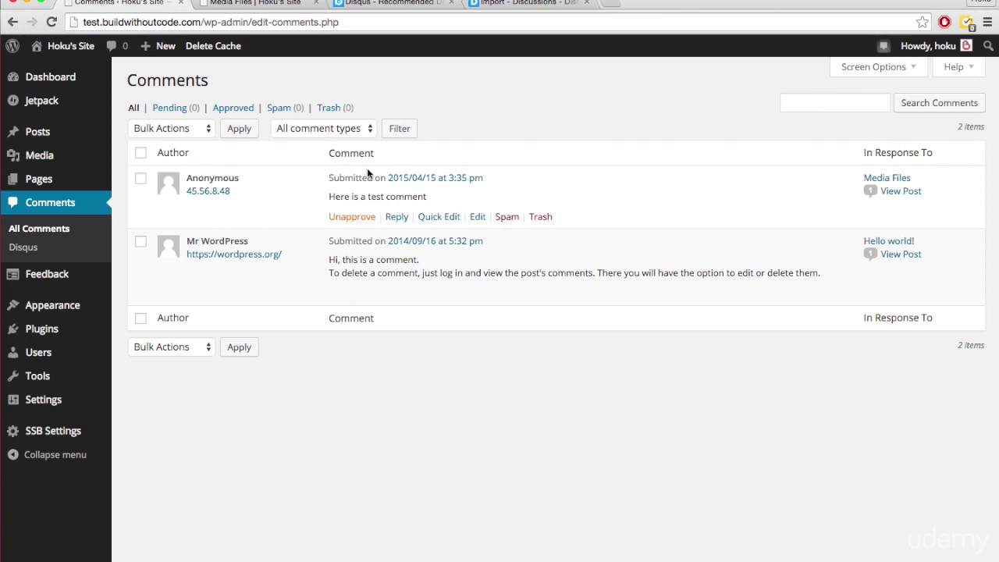
pyautogui.click(294, 7)
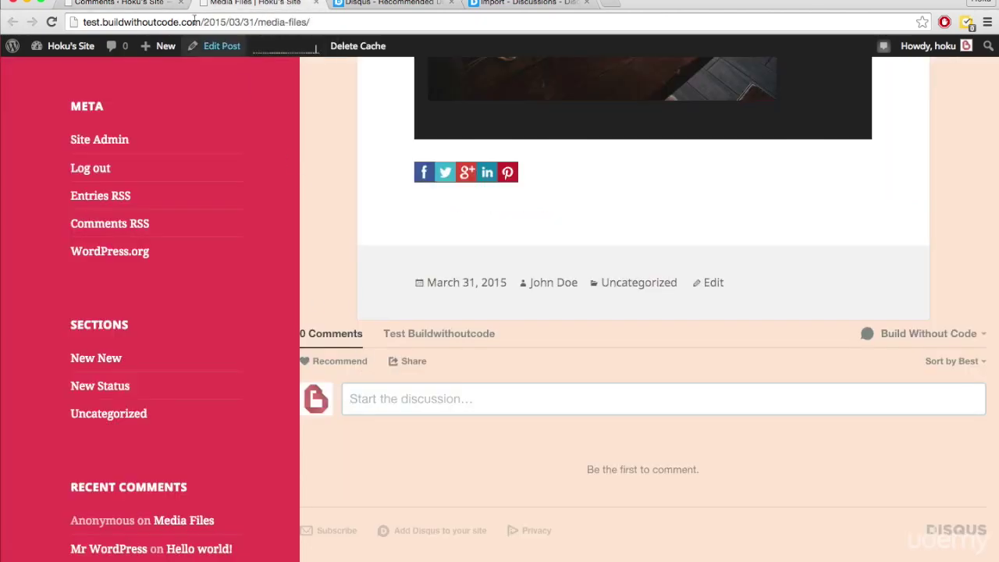
pyautogui.click(140, 6)
pyautogui.moveTo(78, 327)
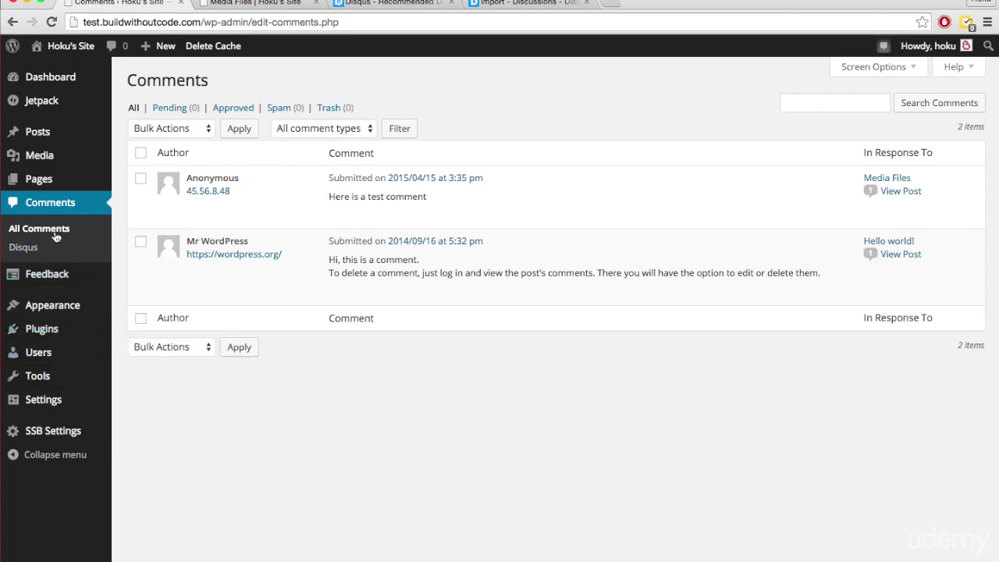
# - Open the Disqus plugin settings and review the Import and Export section's WordPress comments sync description
pyautogui.click(23, 247)
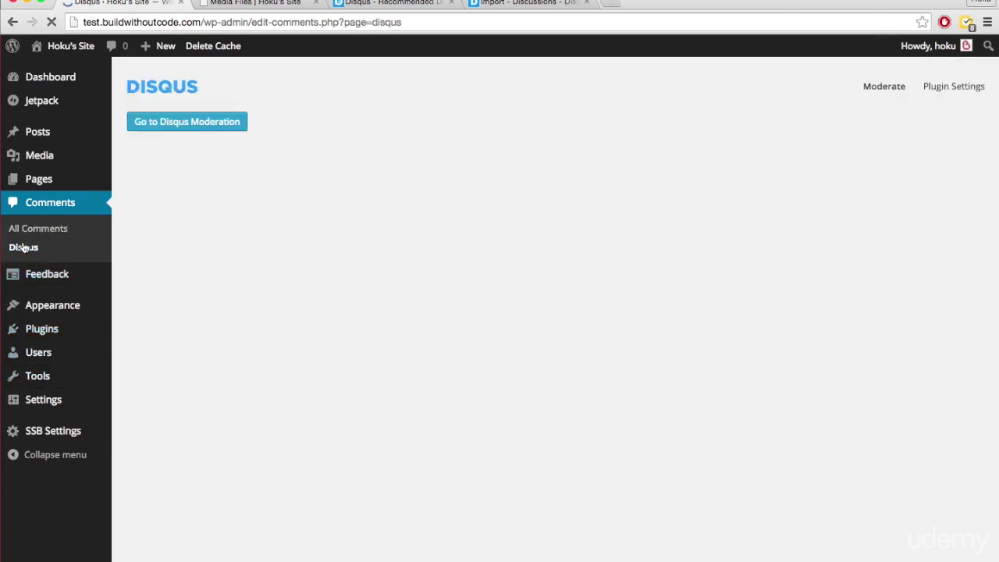
pyautogui.click(950, 87)
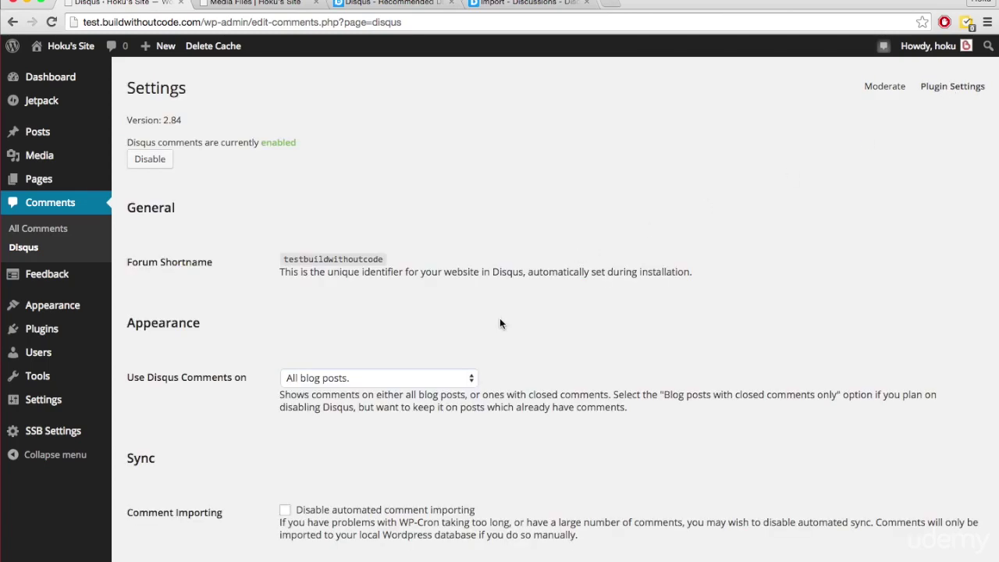
pyautogui.scroll(-3, 500, 318)
pyautogui.scroll(-15, 500, 319)
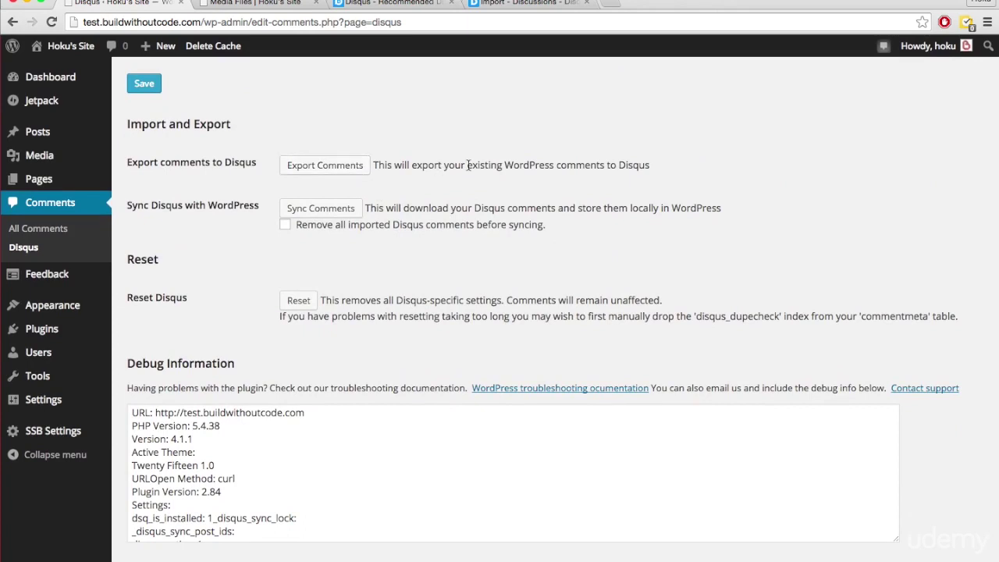
pyautogui.moveTo(504, 165); pyautogui.dragTo(605, 167)
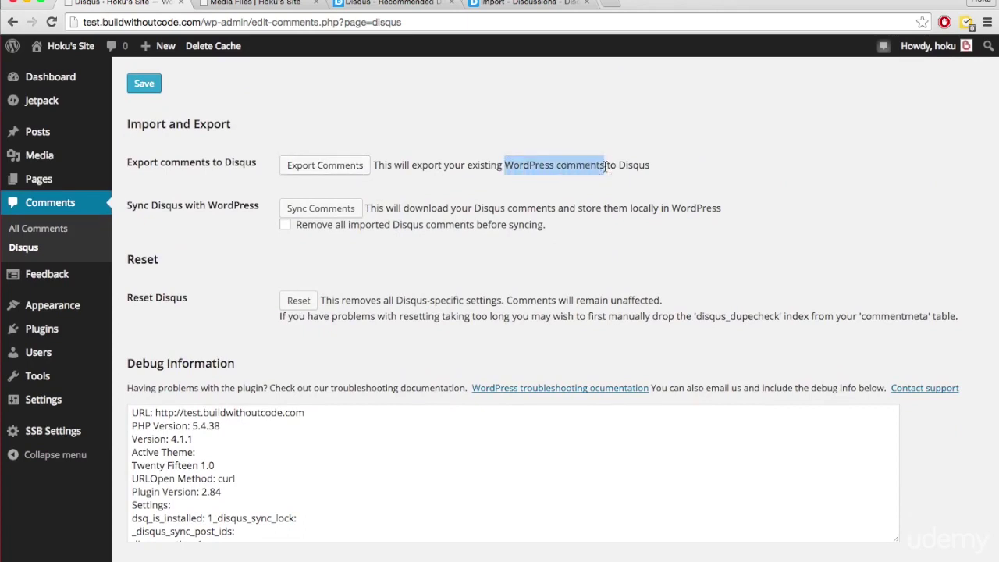
pyautogui.doubleClick(632, 165)
pyautogui.click(609, 136)
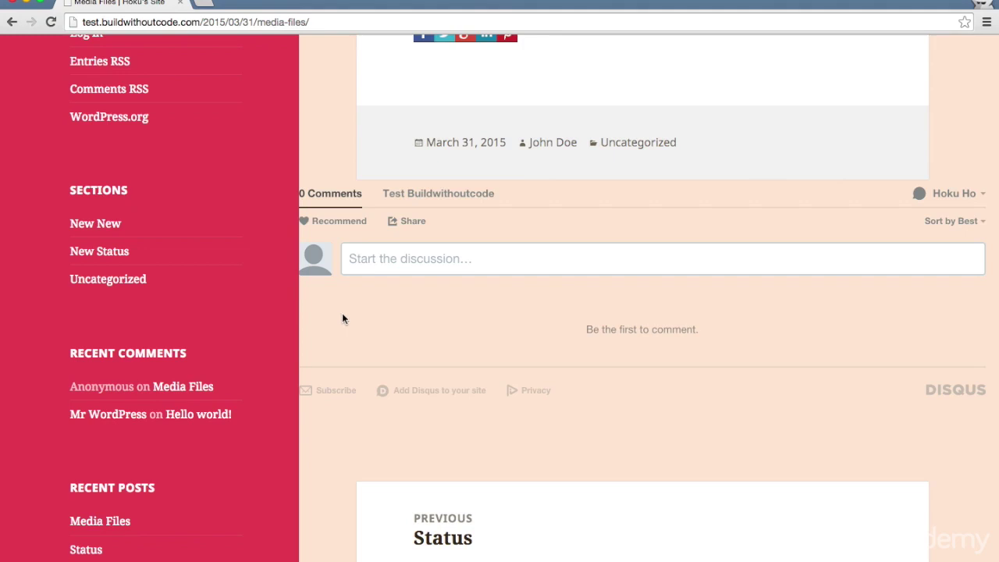
# - Write 'Good job' in the Disqus discussion box and post it on Media Files
pyautogui.click(414, 258)
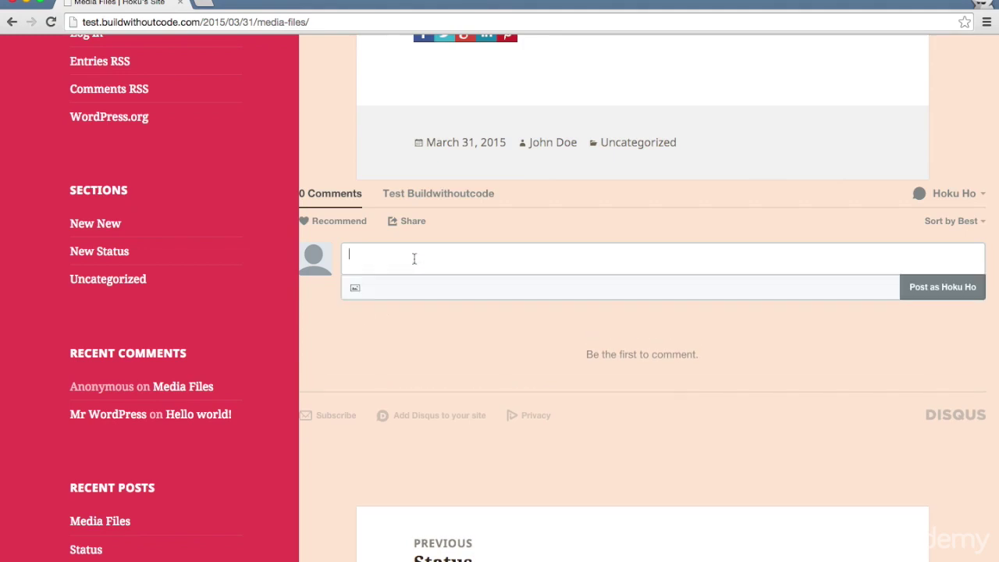
pyautogui.write('Good job!')
pyautogui.click(944, 290)
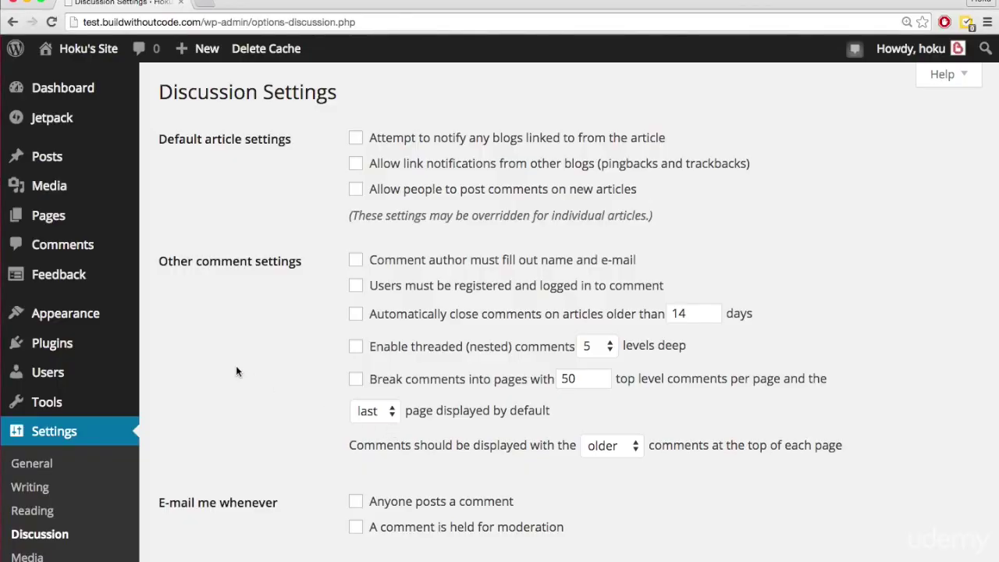
pyautogui.scroll(-2, 69, 507)
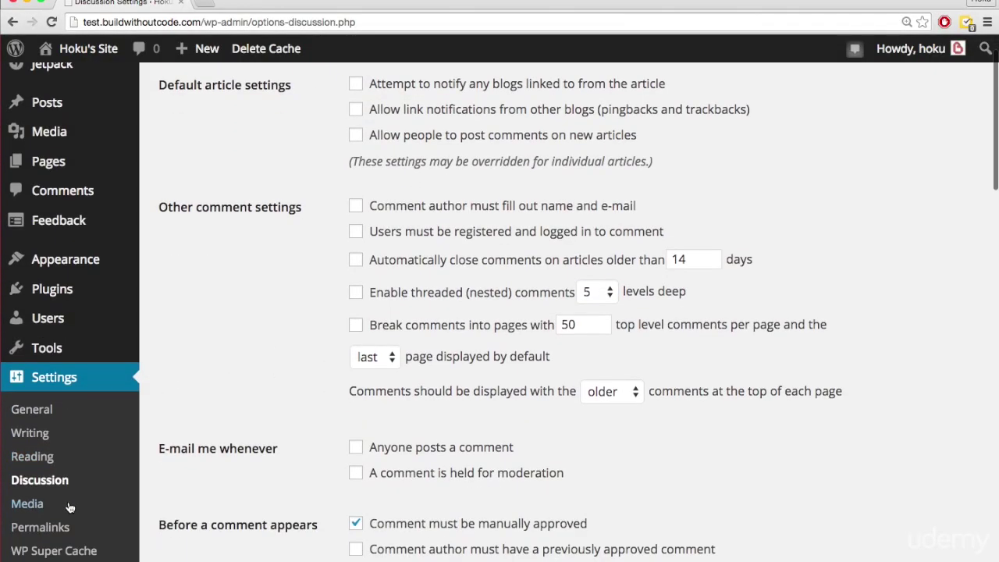
pyautogui.scroll(1, 68, 507)
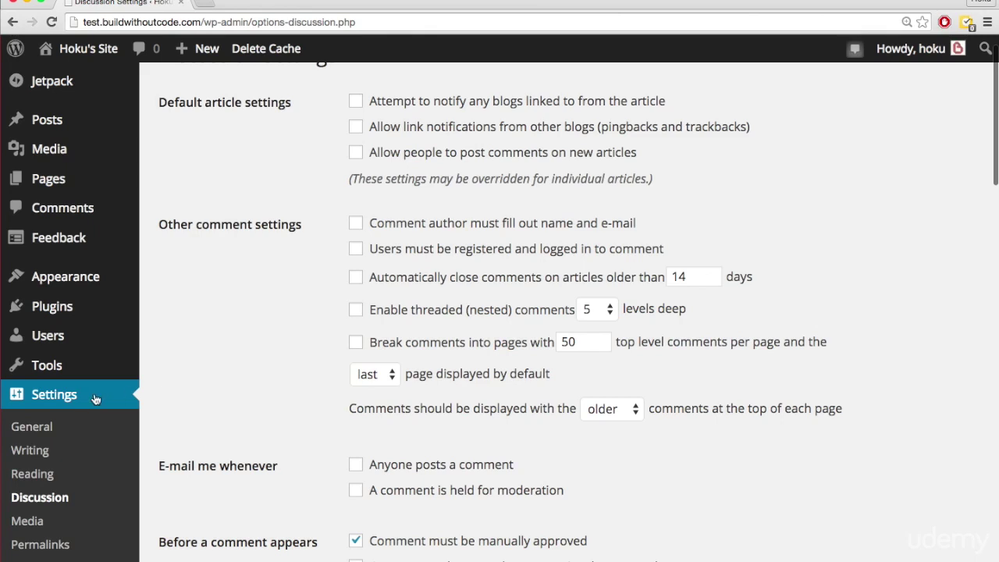
pyautogui.scroll(2, 212, 407)
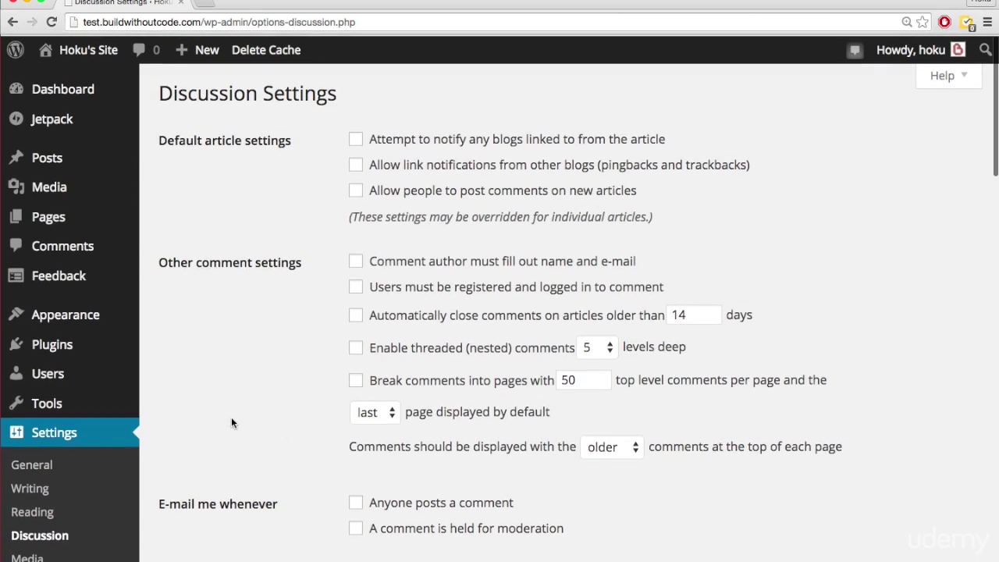
pyautogui.scroll(-1, 231, 422)
pyautogui.scroll(-4, 231, 422)
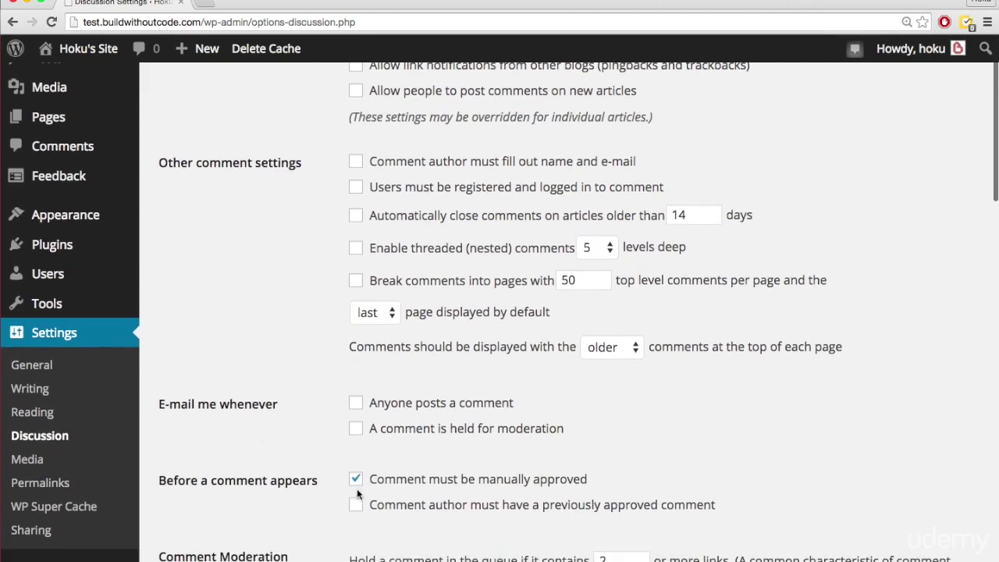
pyautogui.scroll(1, 310, 403)
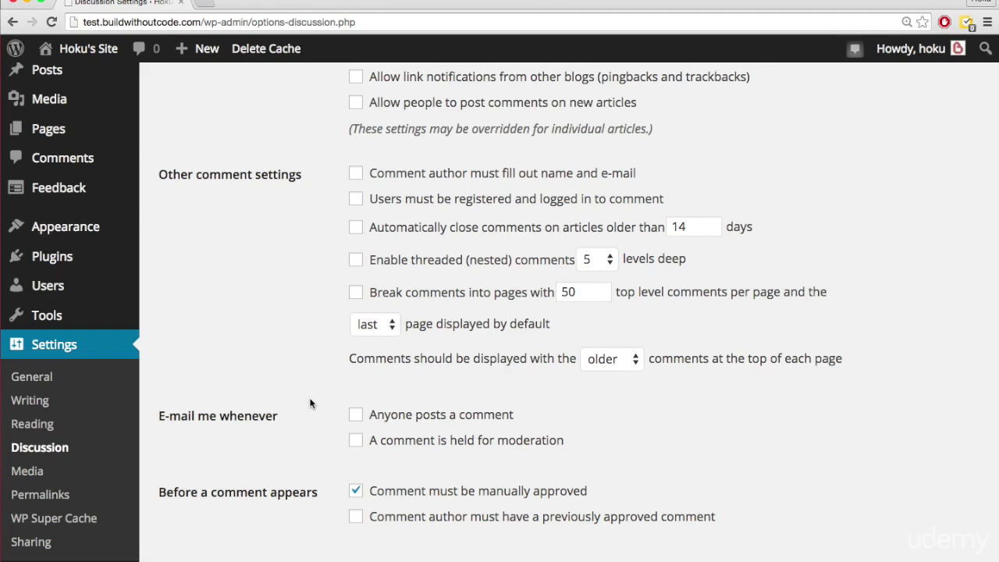
pyautogui.scroll(3, 303, 387)
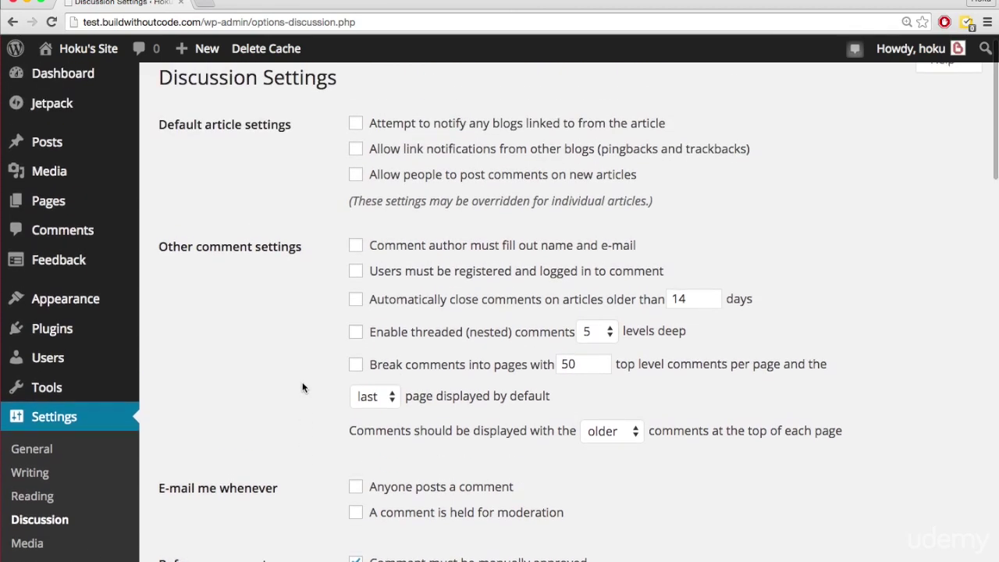
pyautogui.scroll(1, 303, 387)
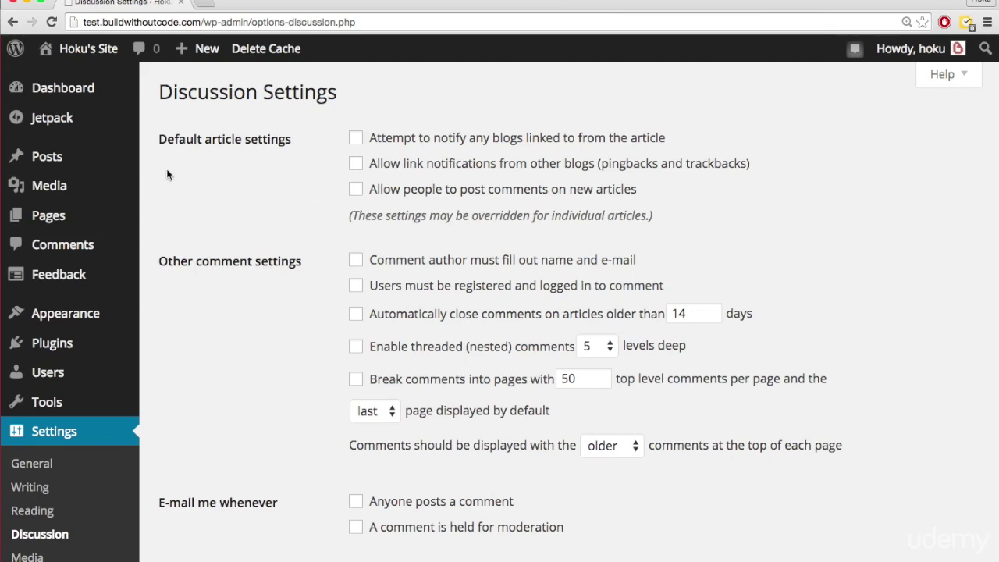
pyautogui.moveTo(89, 156)
pyautogui.scroll(-2, 268, 344)
pyautogui.scroll(2, 282, 334)
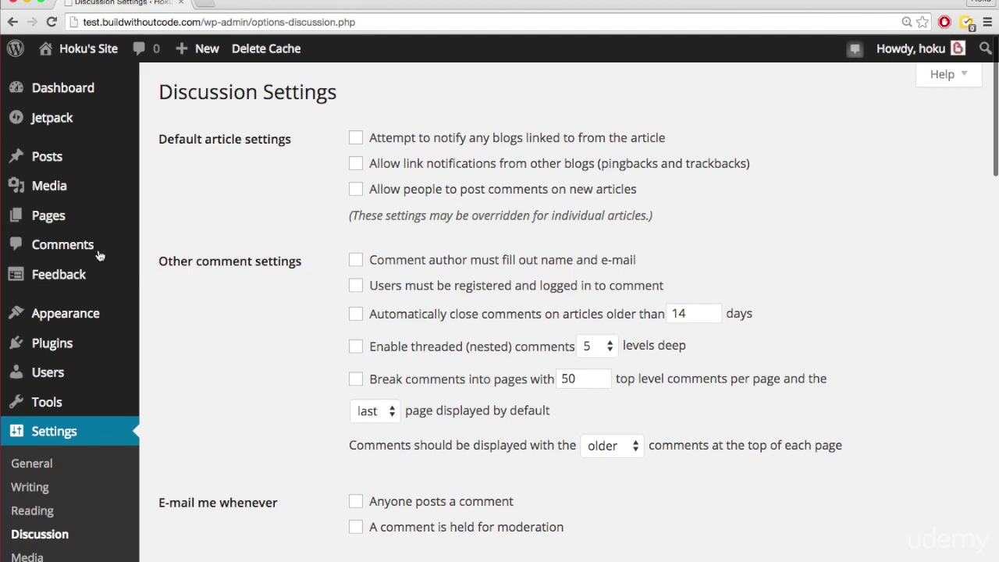
# - Open Disqus moderation in a new tab and scroll through the site's settings
pyautogui.moveTo(62, 247)
pyautogui.click(168, 270)
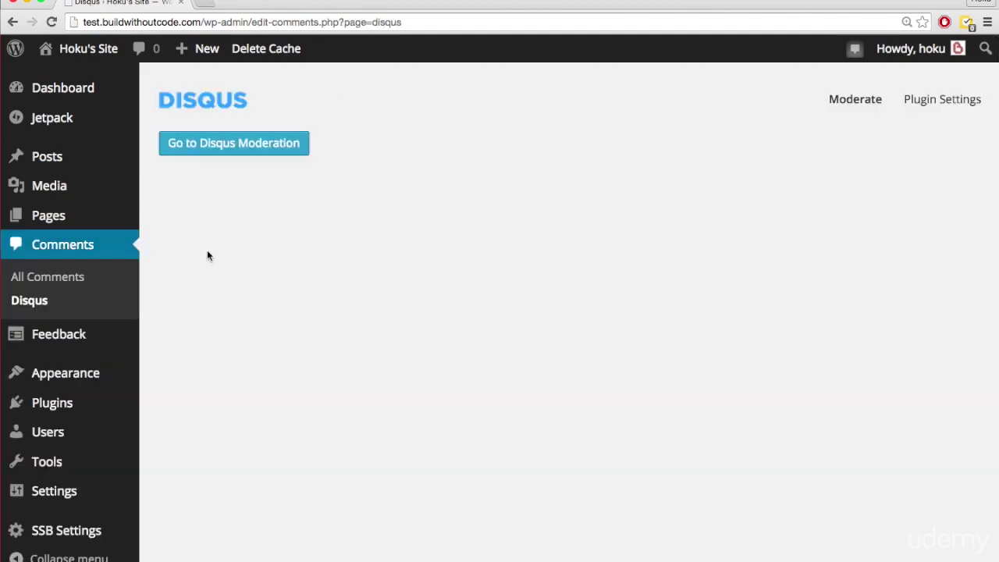
pyautogui.click(223, 146)
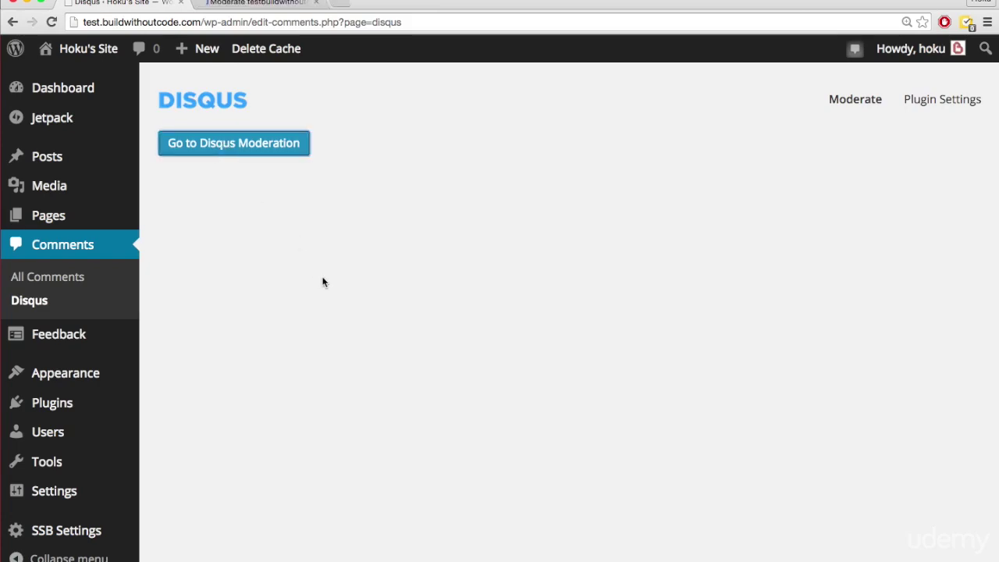
pyautogui.hotkey('ctrl', 'Tab')
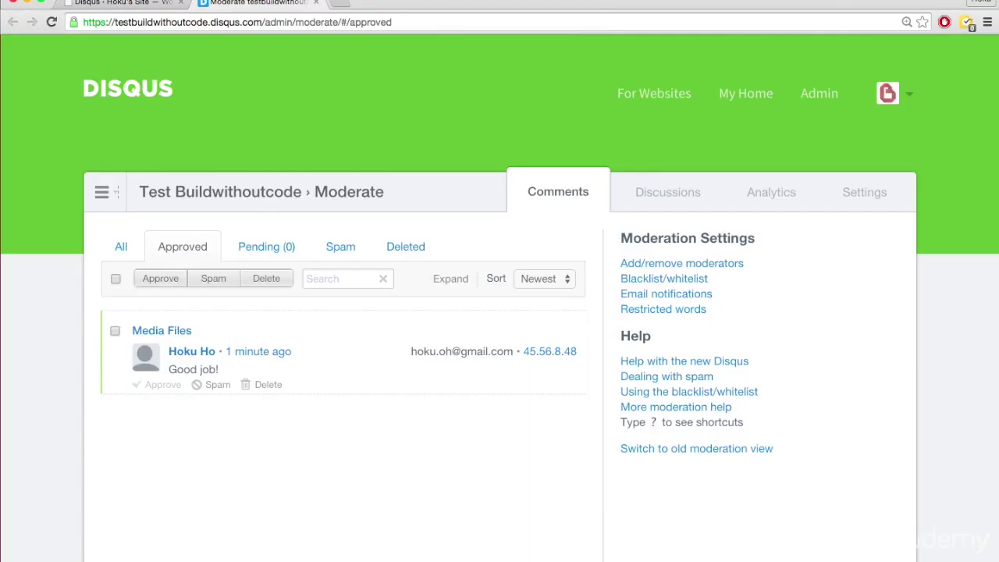
pyautogui.click(876, 193)
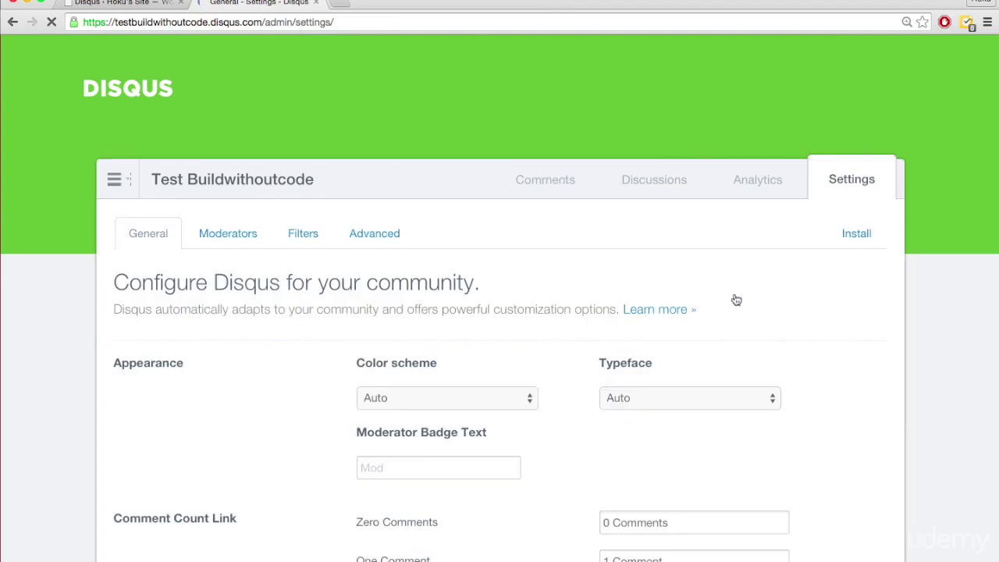
pyautogui.scroll(-2, 736, 298)
pyautogui.scroll(-3, 736, 299)
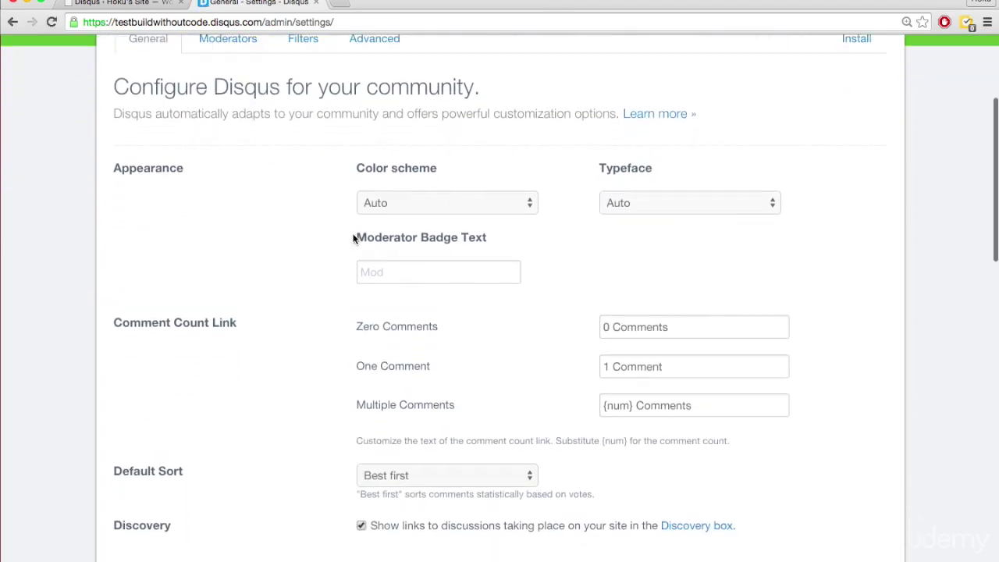
pyautogui.scroll(-5, 354, 234)
pyautogui.scroll(-10, 353, 239)
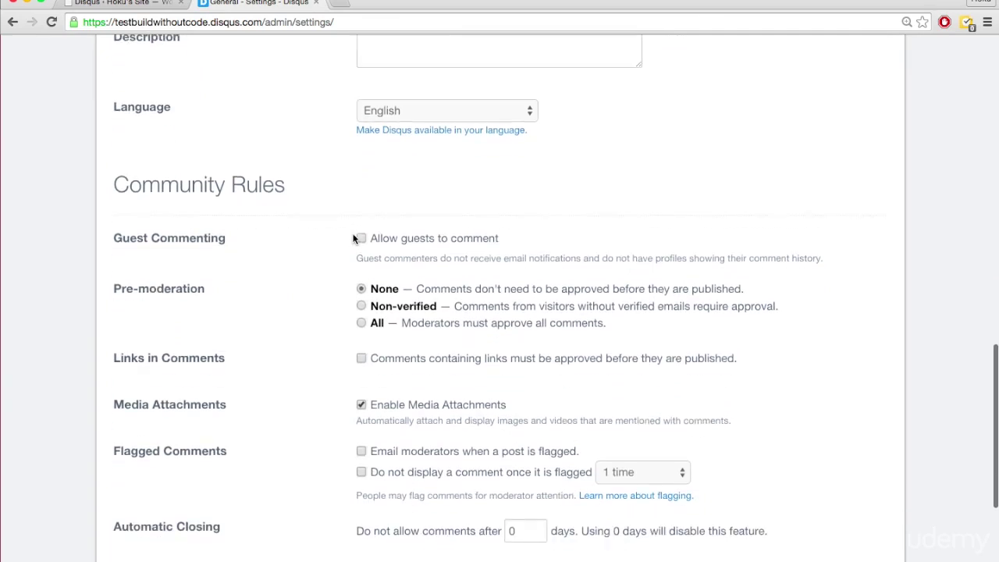
pyautogui.scroll(-1, 309, 266)
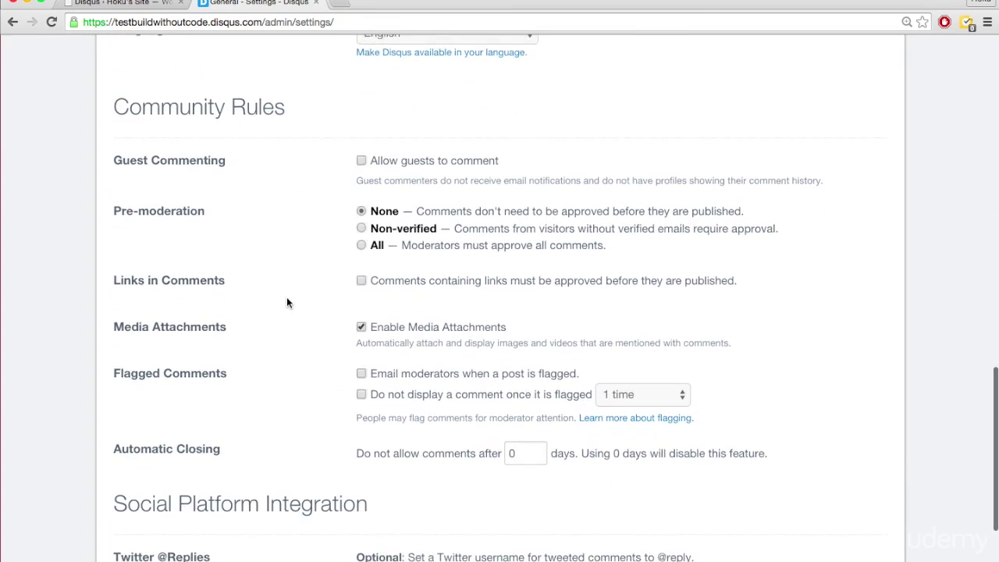
pyautogui.scroll(1, 297, 289)
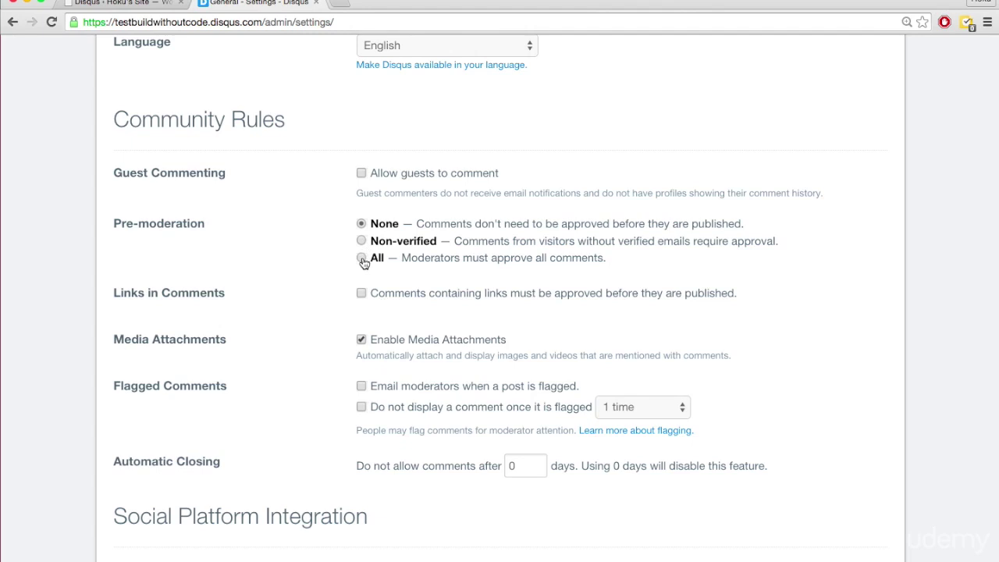
# - Switch pre-moderation to All, then back to None, and return to WordPress's Disqus page
pyautogui.click(361, 259)
pyautogui.click(362, 224)
pyautogui.scroll(3, 307, 243)
pyautogui.scroll(10, 306, 242)
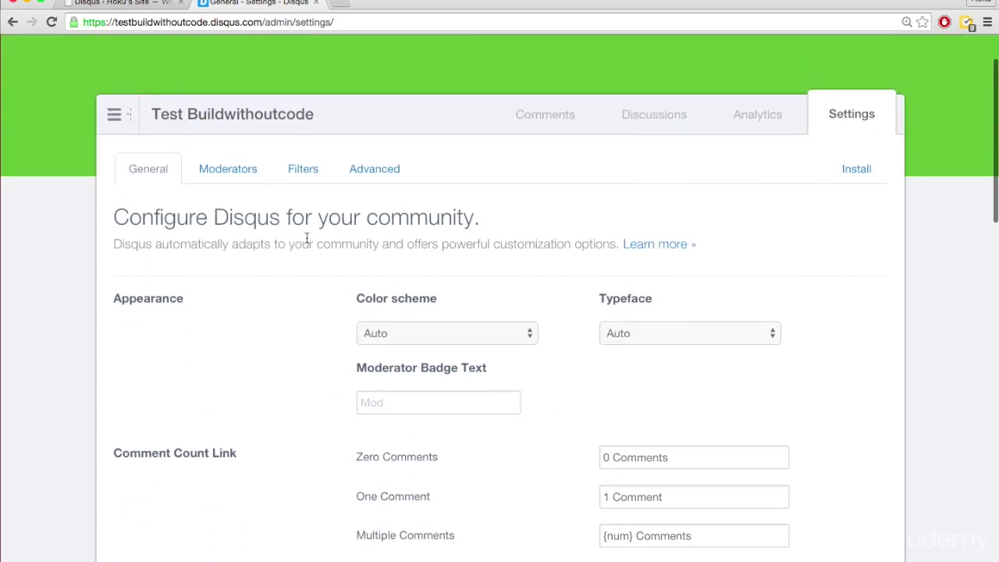
pyautogui.hotkey('ctrl', 'shift', 'Tab')
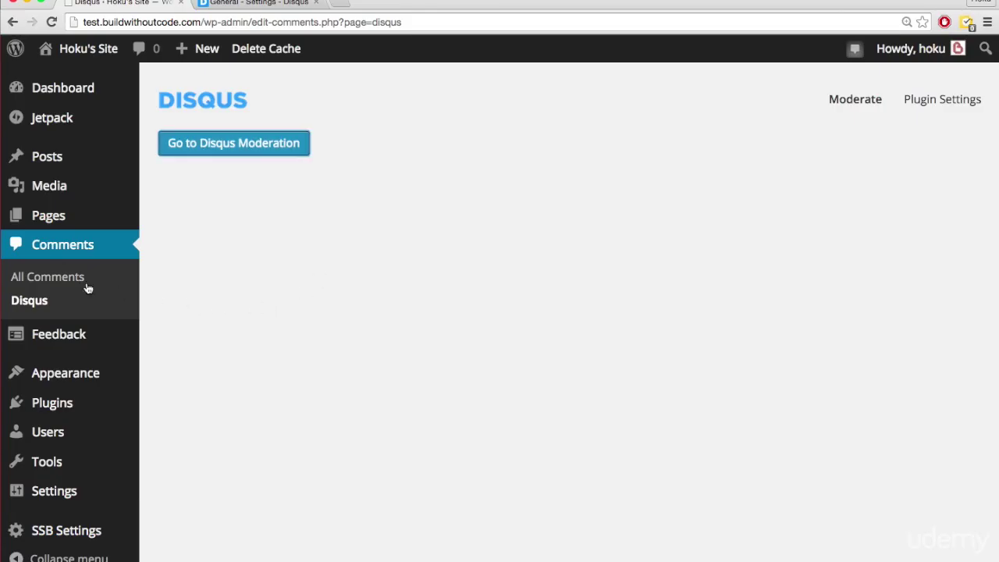
# - Open WordPress's All Comments list, then the Disqus moderation page showing the approved 'Good job!' comment
pyautogui.click(64, 278)
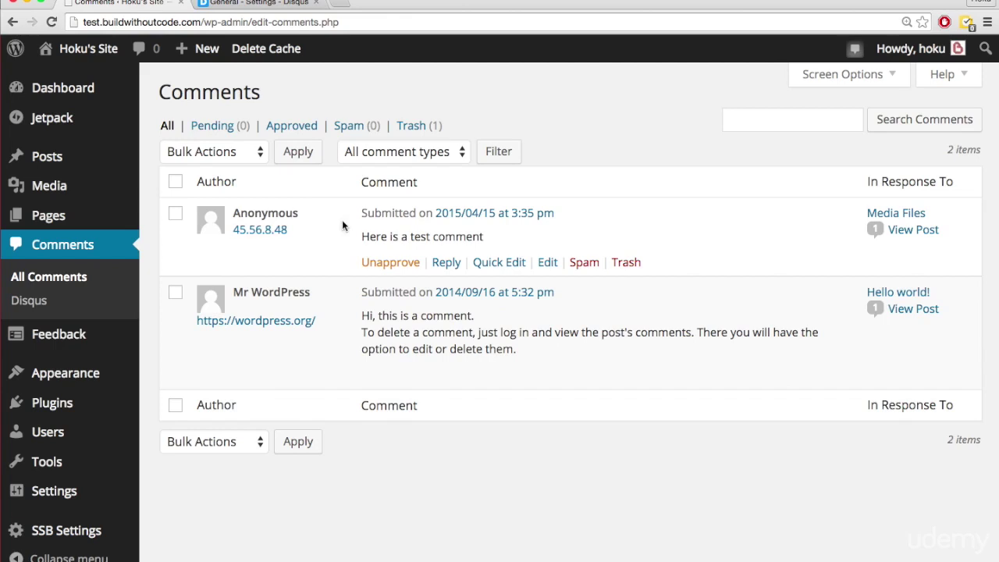
pyautogui.hotkey('ctrl', 'Tab')
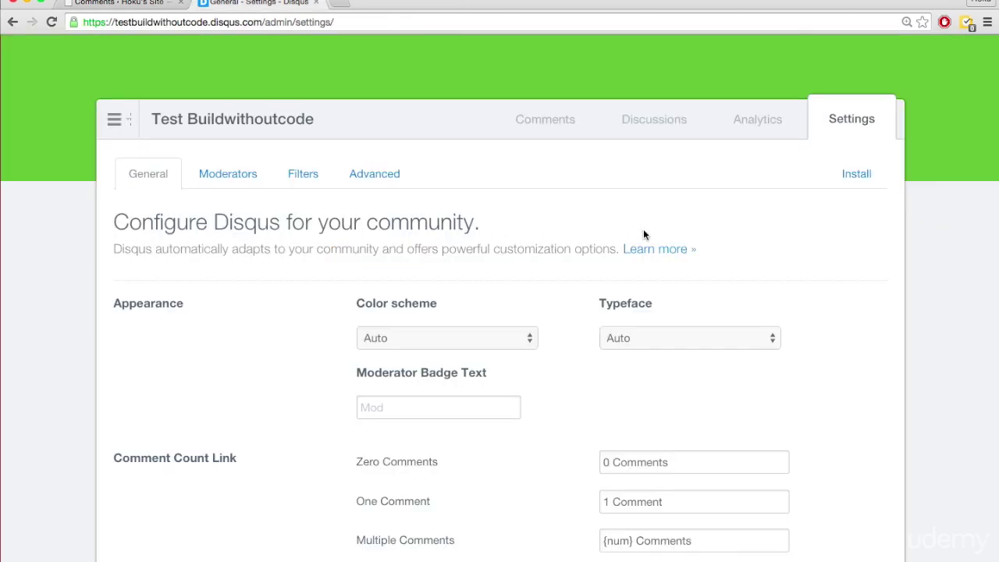
pyautogui.scroll(2, 693, 257)
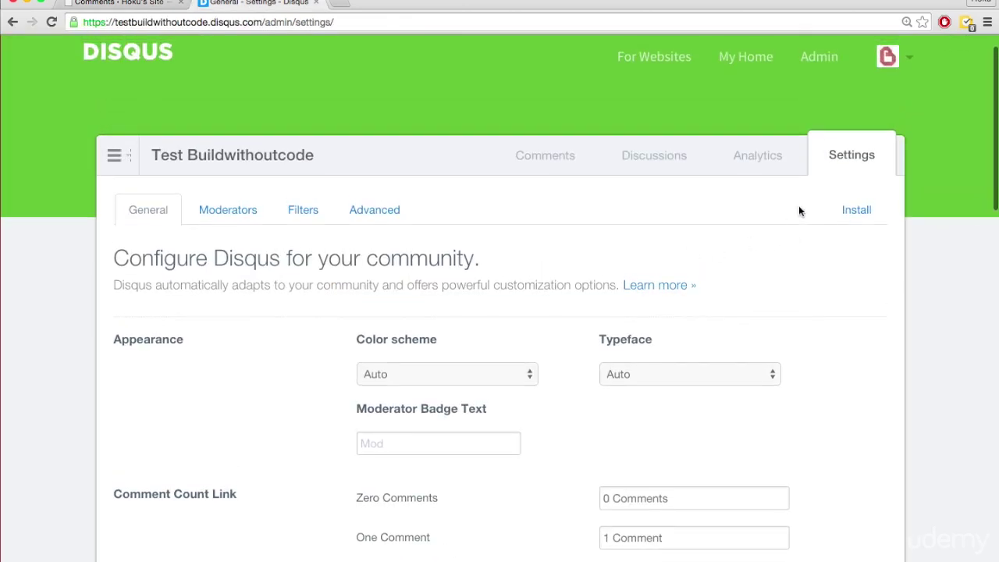
pyautogui.click(544, 157)
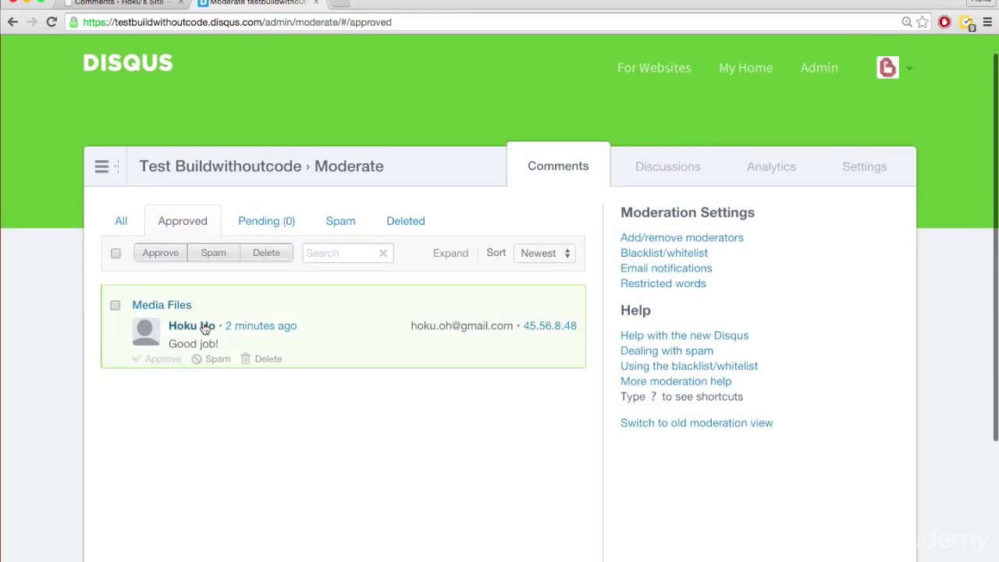
# - Compare the moderation list with the Media Files post's live thread, then return to WordPress admin
pyautogui.hotkey('ctrl', 'shift', 'Tab')
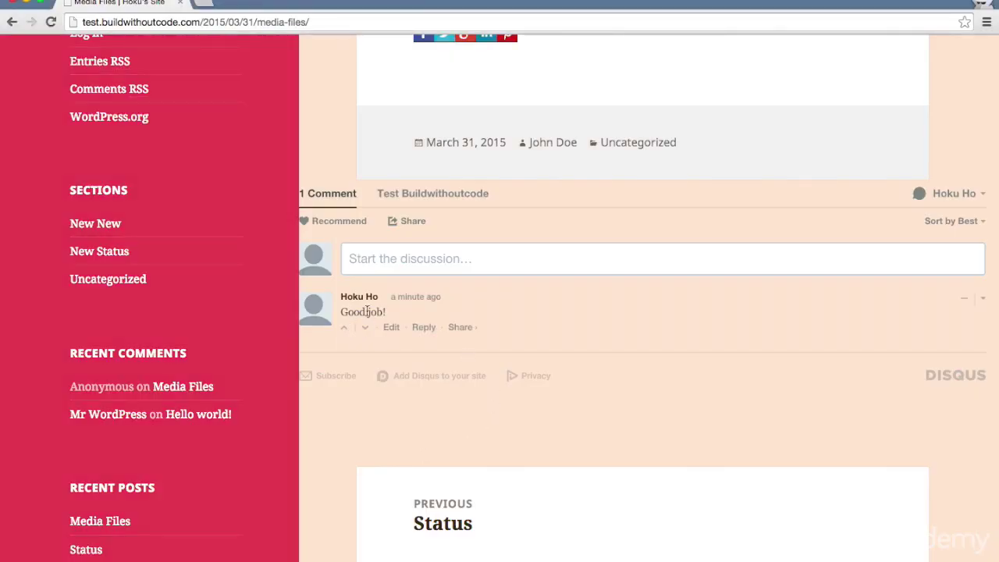
pyautogui.hotkey('ctrl', 'Tab')
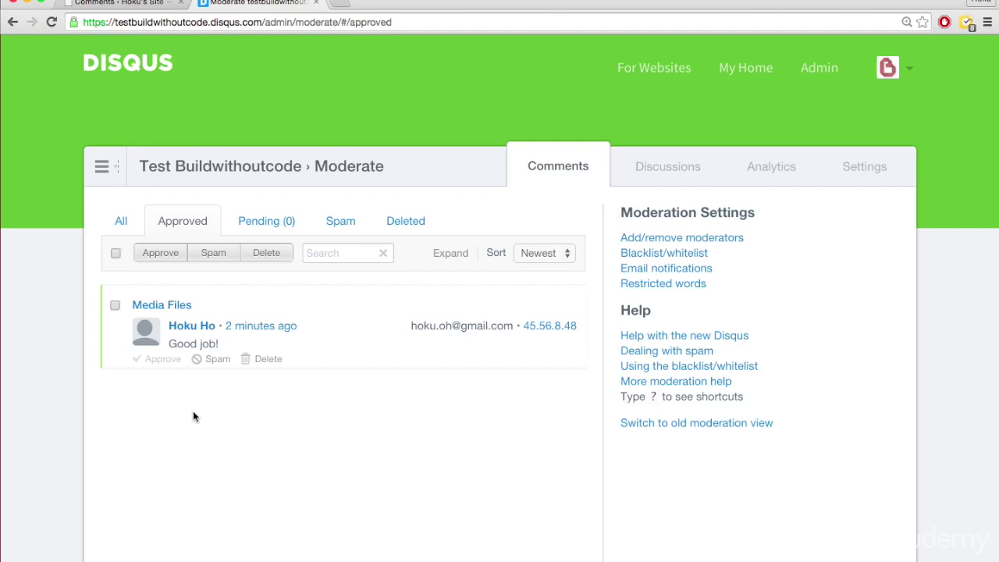
pyautogui.hotkey('ctrl', 'shift', 'Tab')
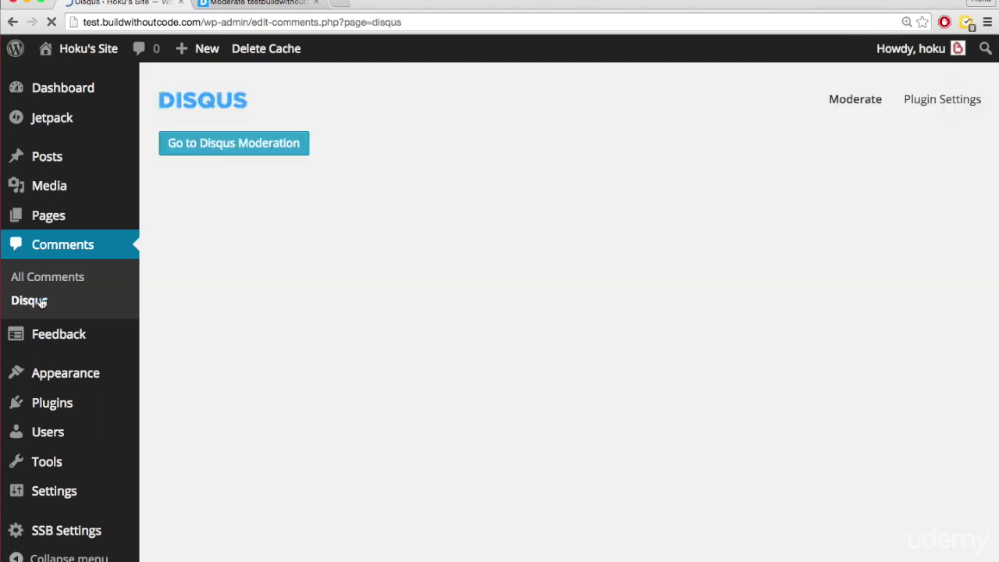
# - Glance at the Disqus moderation tab and open WordPress's All Comments list
pyautogui.hotkey('ctrl', 'Tab')
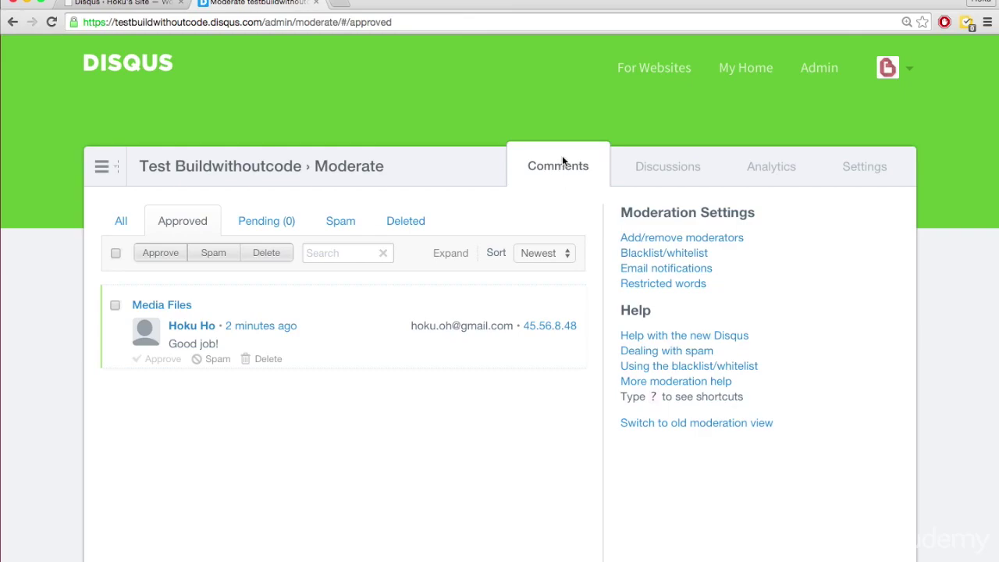
pyautogui.hotkey('ctrl', 'shift', 'Tab')
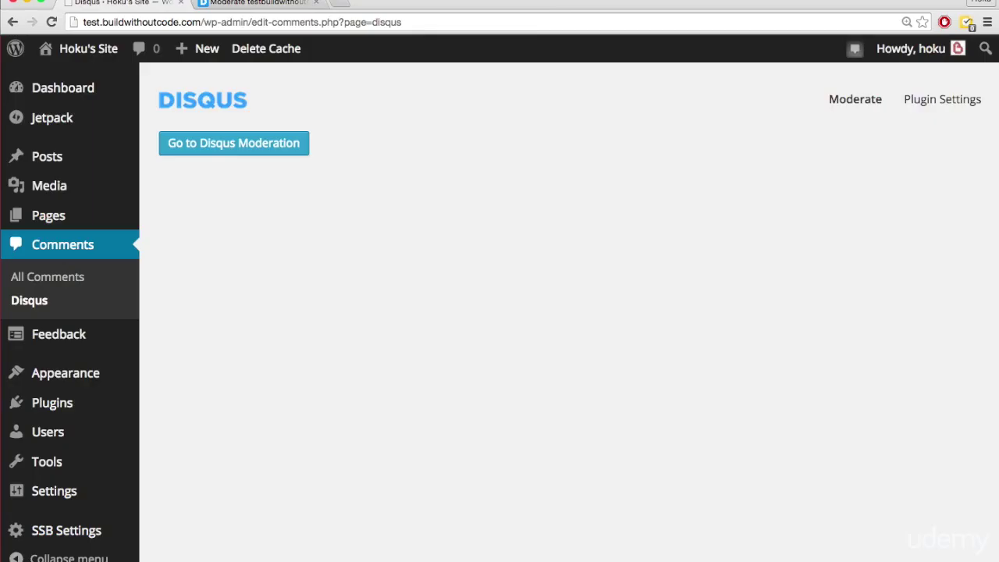
pyautogui.click(52, 277)
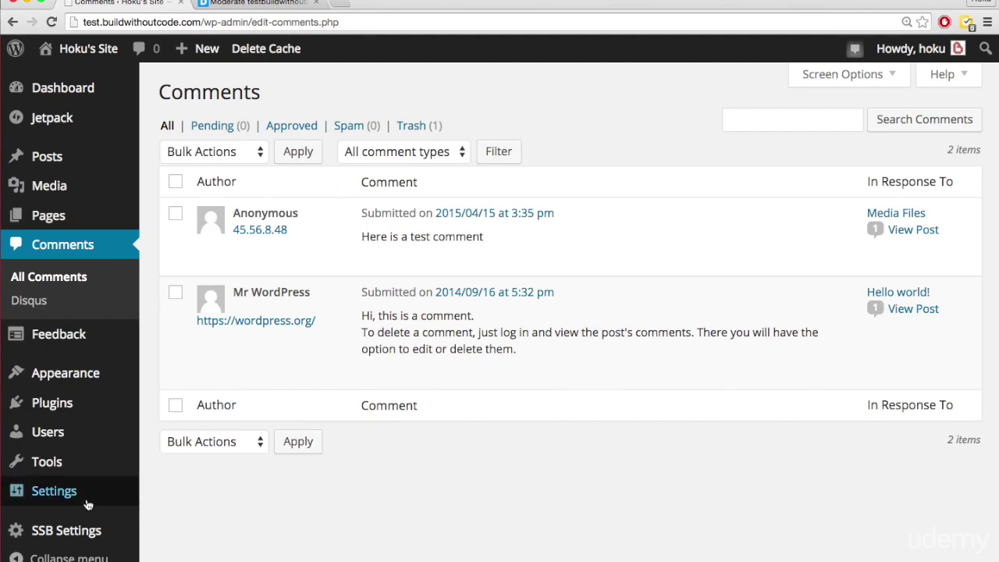
pyautogui.moveTo(68, 493)
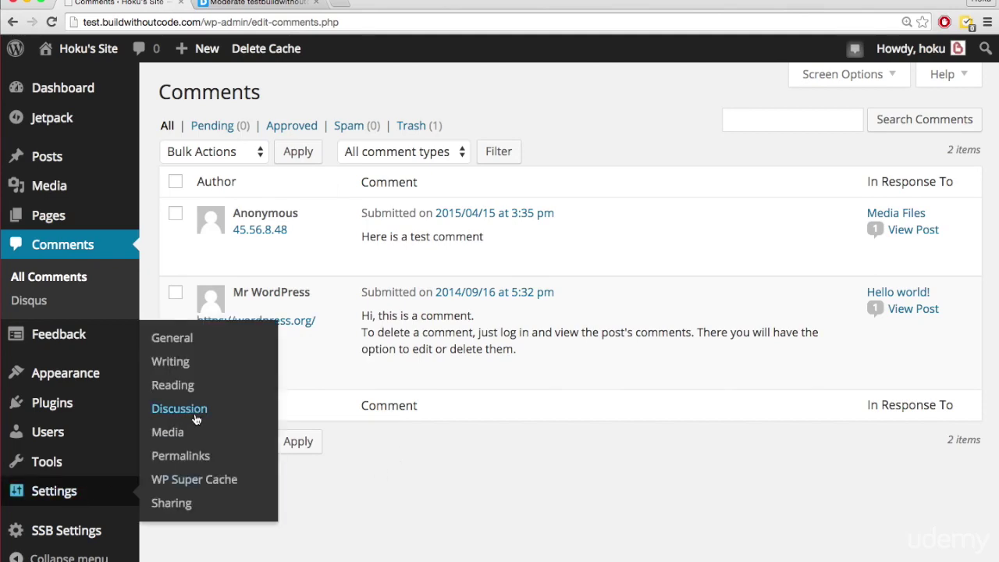
pyautogui.hotkey('ctrl', 'Tab')
pyautogui.hotkey('ctrl', 'shift', 'Tab')
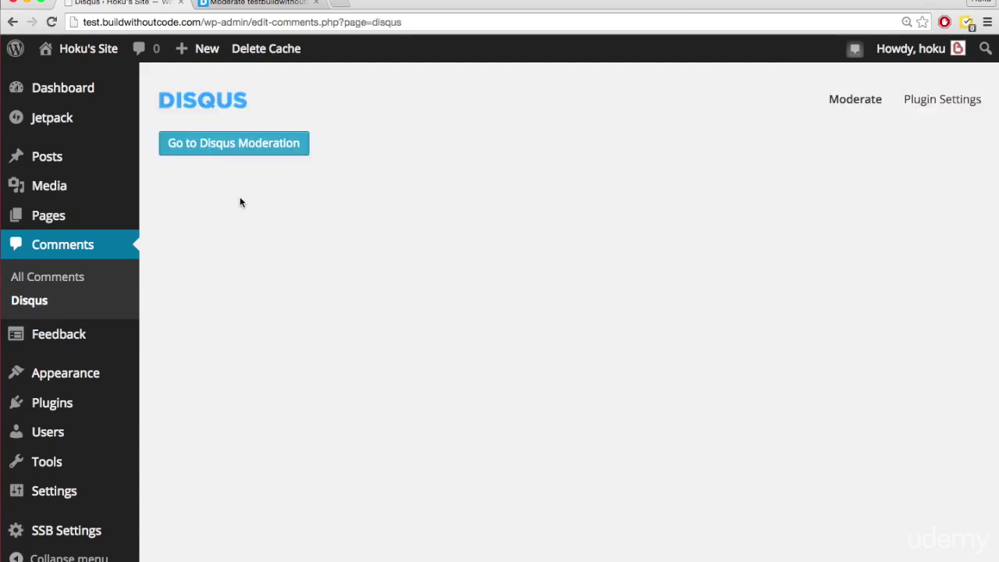
# - Open Disqus moderation from the plugin page and view General settings, with color scheme and typeface on Auto
pyautogui.click(235, 143)
pyautogui.click(860, 167)
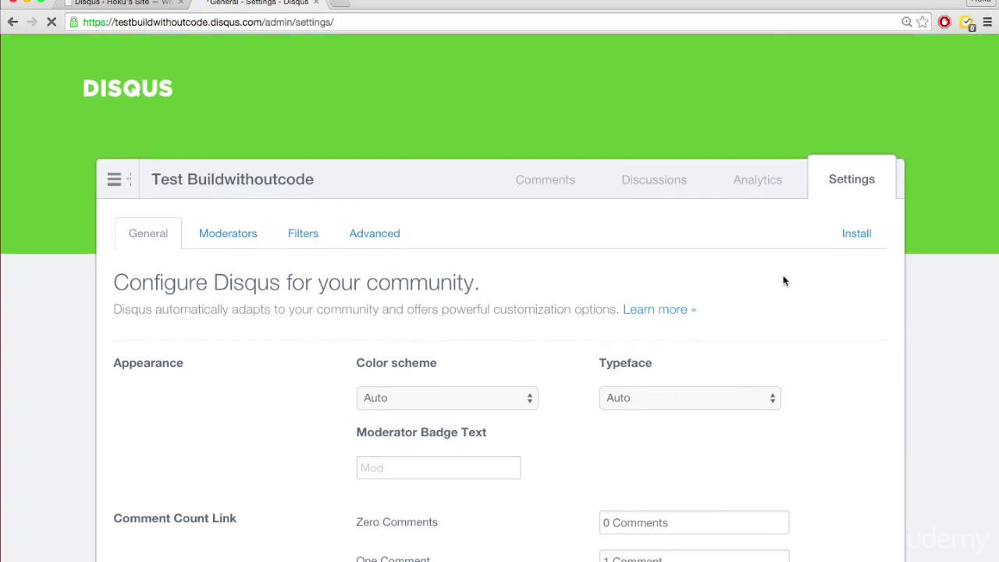
pyautogui.scroll(-4, 323, 359)
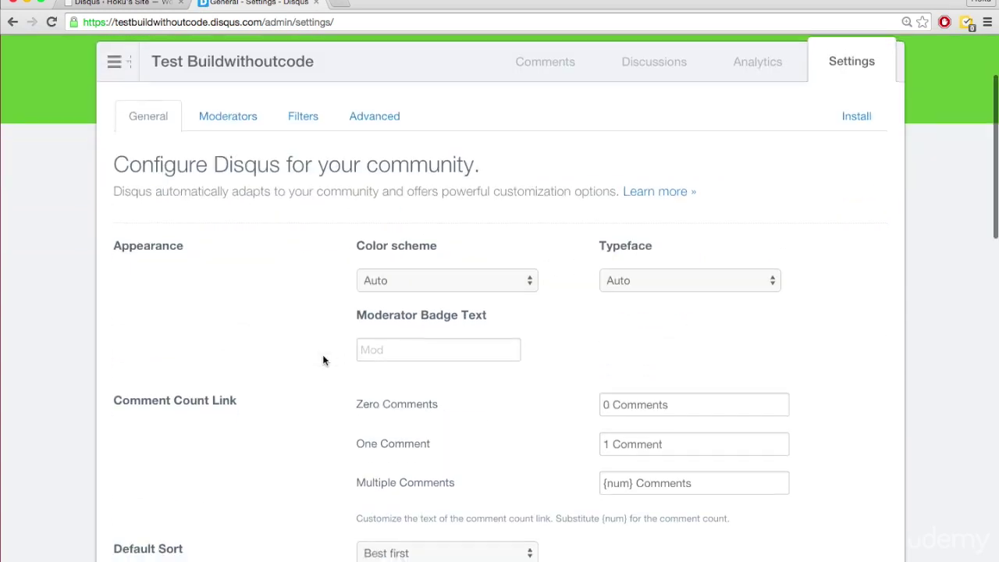
pyautogui.scroll(3, 322, 354)
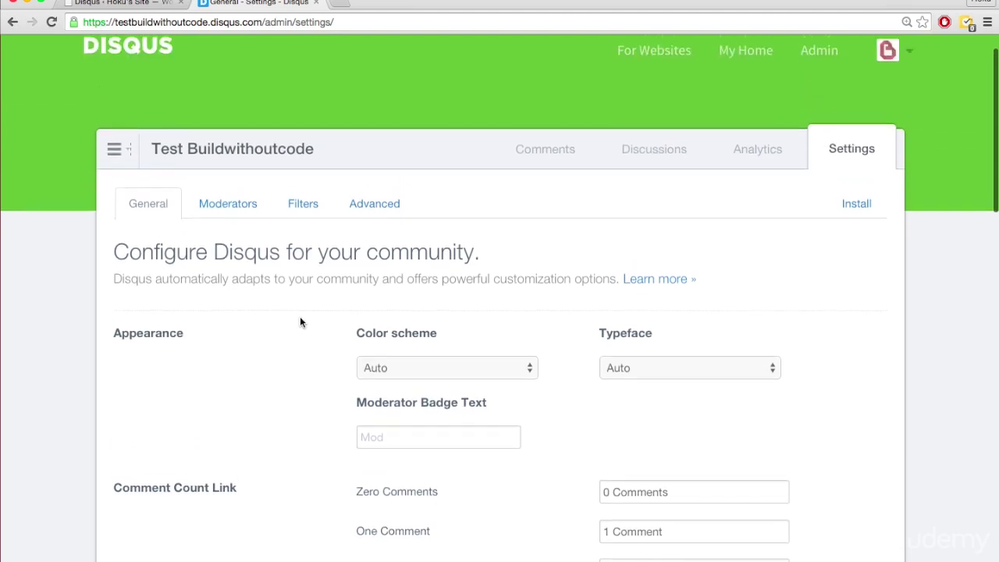
pyautogui.scroll(2, 299, 320)
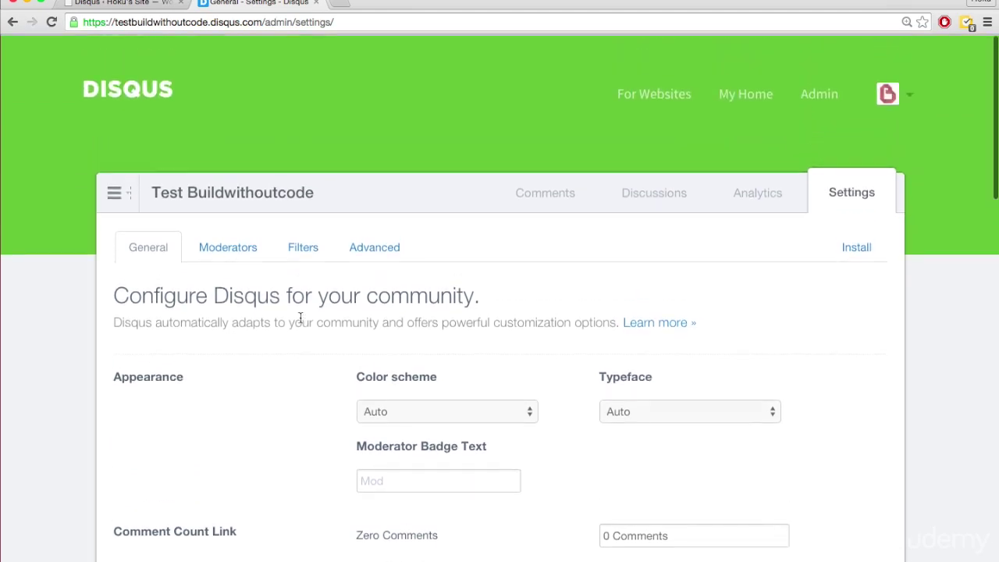